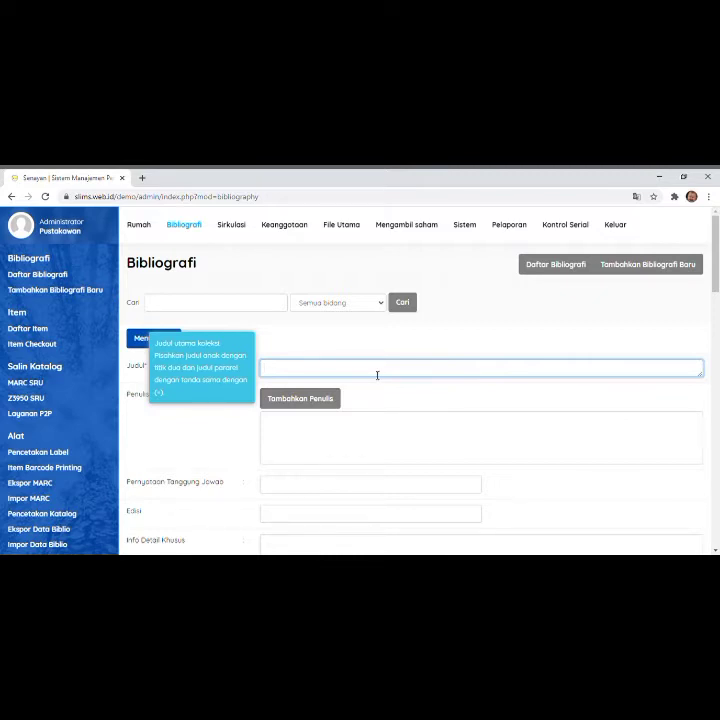
# Enter the book title "Fiqih Demokrasi Menguak Kekeliruan Pandangan Haramnya Umat Terlibat Pemilu dan Politik".
pyautogui.write('H')
pyautogui.write('i')
pyautogui.write('qi')
pyautogui.write('h')
pyautogui.write(' Demok')
pyautogui.write('rasi')
pyautogui.write('Me')
pyautogui.write('nguak ')
pyautogui.write('Keke')
pyautogui.write('liruan ')
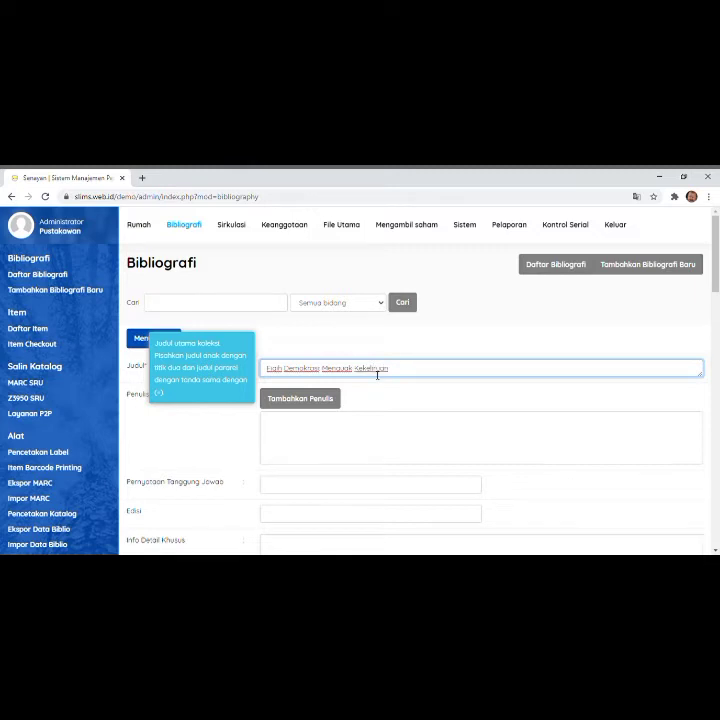
pyautogui.write('Pandangan')
pyautogui.write('H')
pyautogui.write('aramnya')
pyautogui.write(' U')
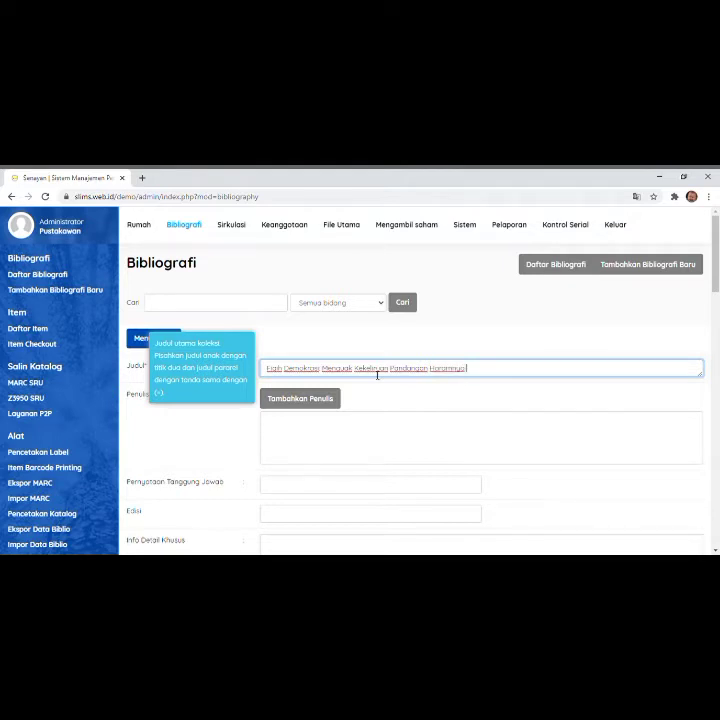
pyautogui.write('mat')
pyautogui.write(' Ter')
pyautogui.write('libat')
pyautogui.write(' Pemi')
pyautogui.write('lu da')
pyautogui.write('n Pa')
pyautogui.write('litik')
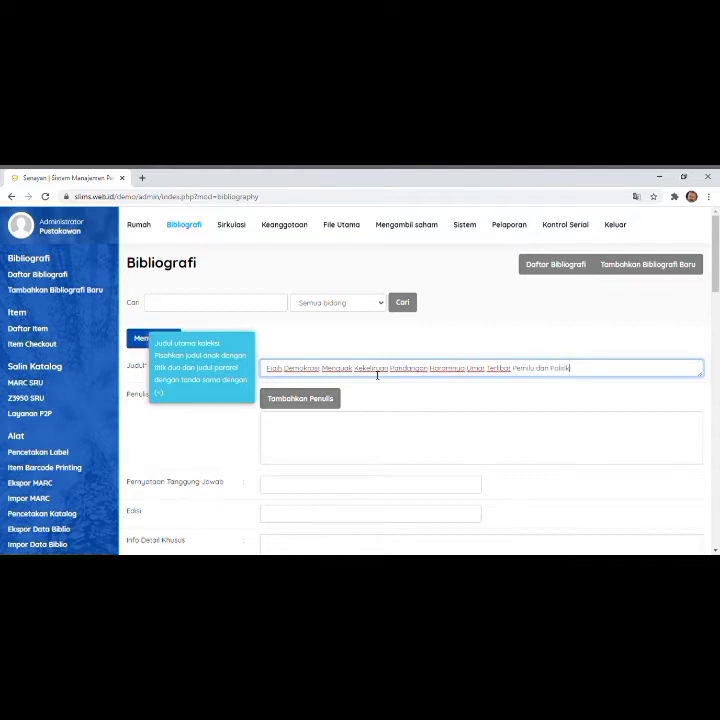
# Add the book's author, with academic titles, to the record as a personal name in the primary author role.
pyautogui.click(315, 400)
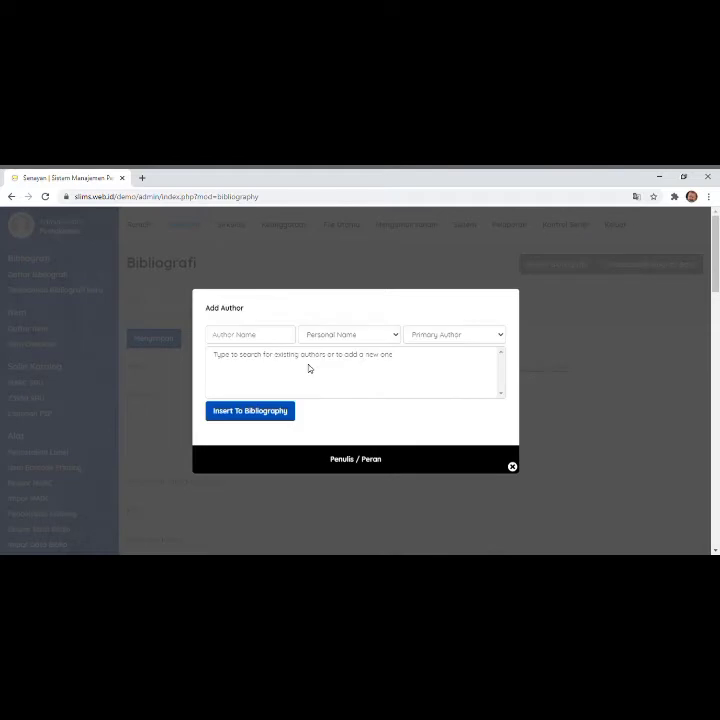
pyautogui.click(237, 342)
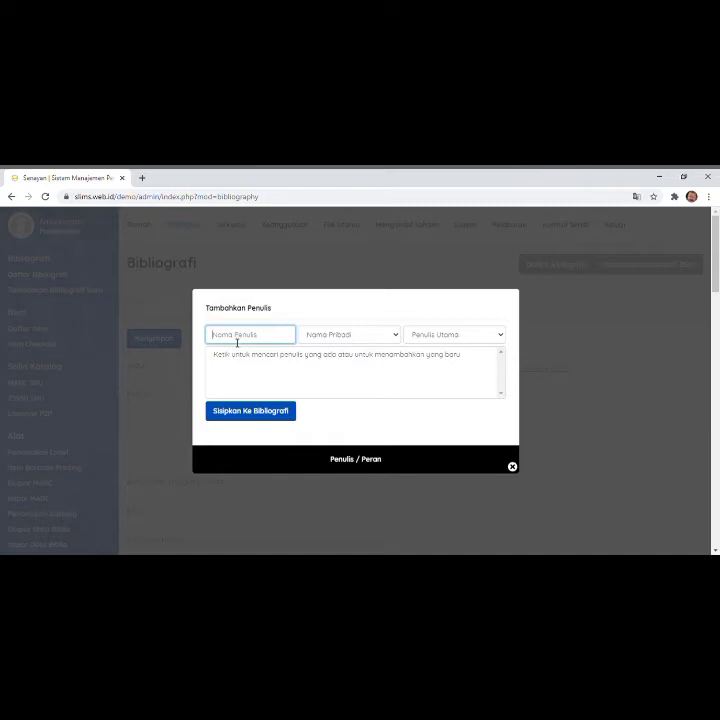
pyautogui.write('Rasuno')
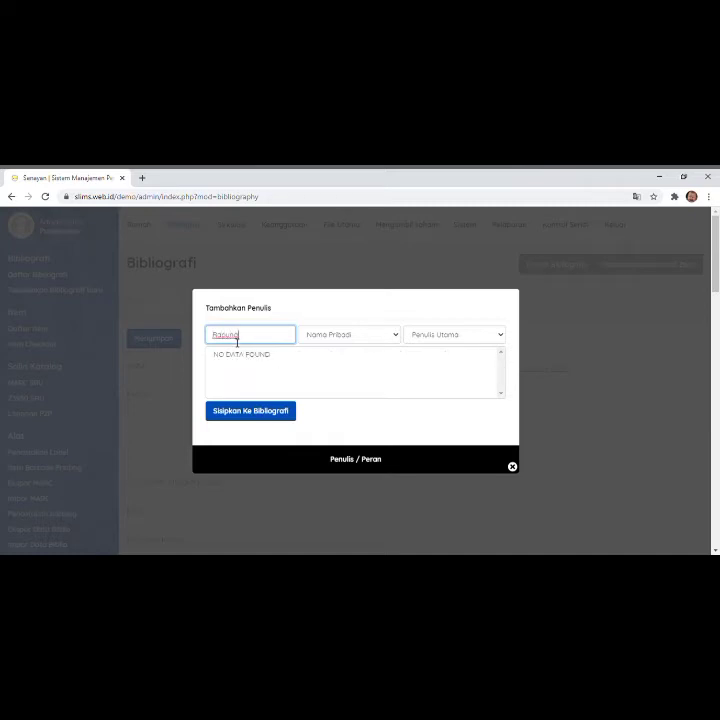
pyautogui.write(' Somsur')
pyautogui.press('BackSpace')
pyautogui.write('din,')
pyautogui.write(' LC')
pyautogui.write('.')
pyautogui.write('M')
pyautogui.write('.')
pyautogui.write('.')
pyautogui.write('A')
pyautogui.write('.')
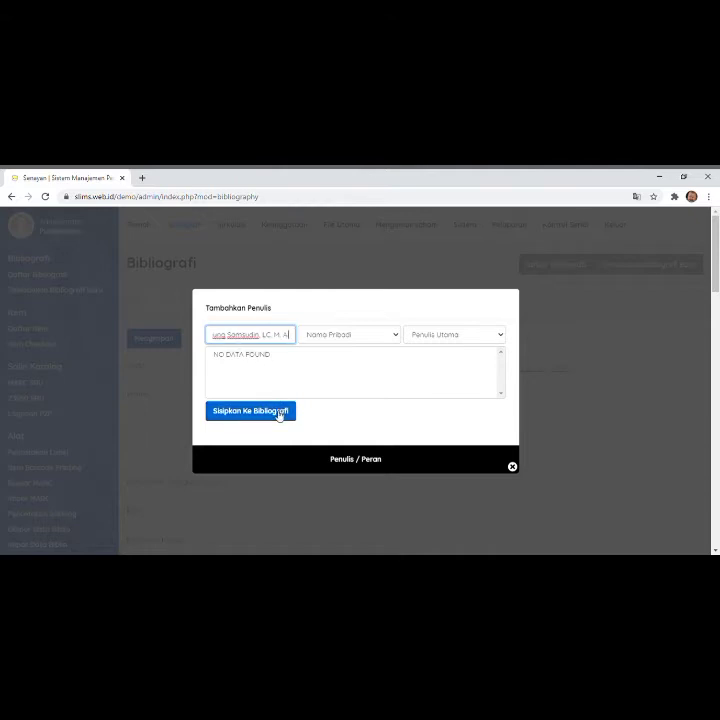
pyautogui.click(279, 415)
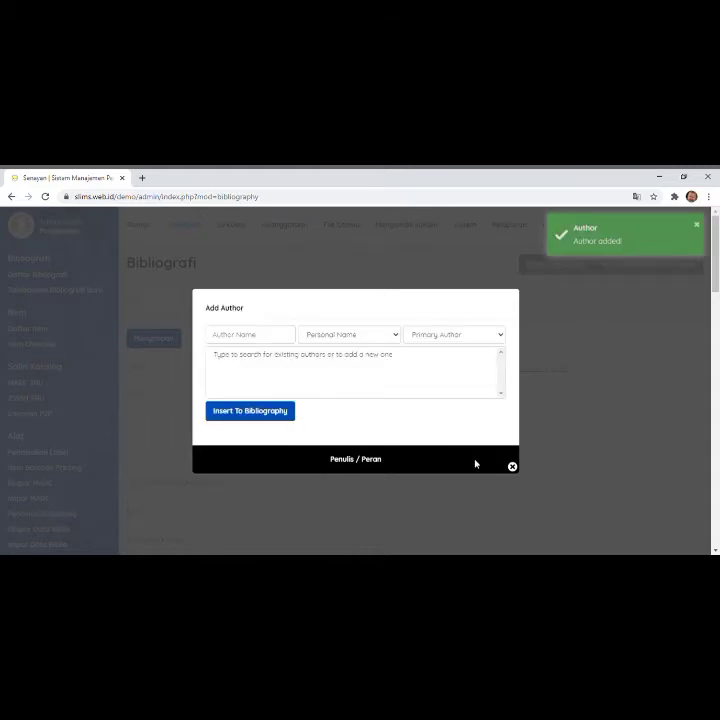
pyautogui.click(512, 468)
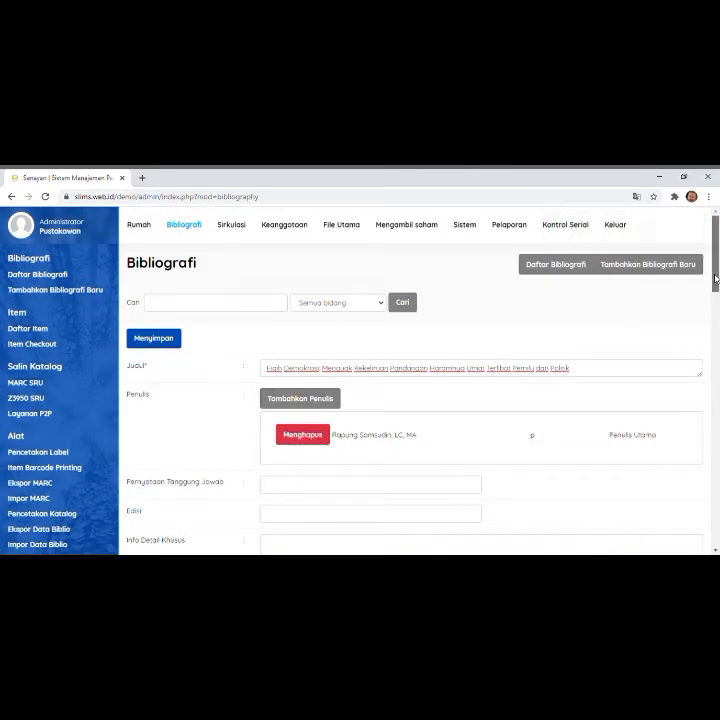
# Fill in the statement of responsibility with the author's full name and academic titles.
pyautogui.scroll(-2, 712, 280)
pyautogui.scroll(-3, 415, 380)
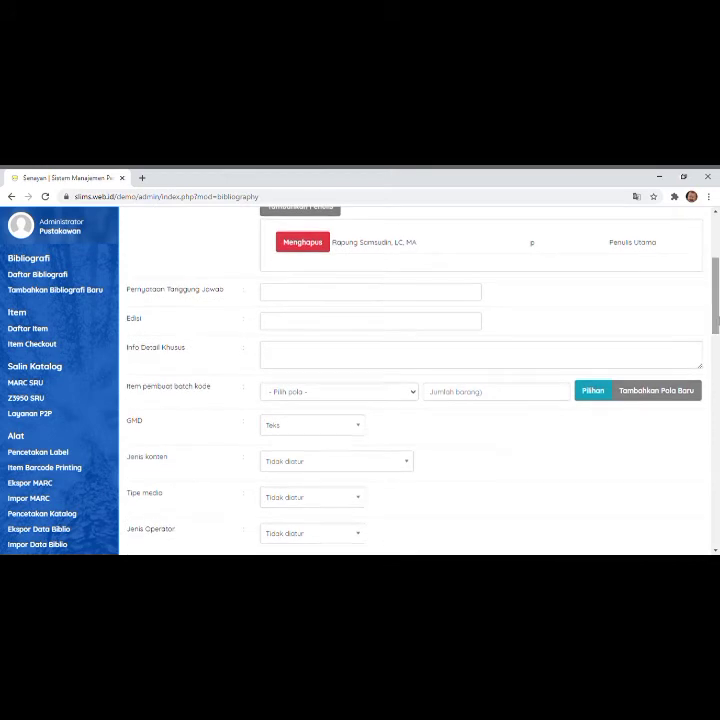
pyautogui.click(433, 297)
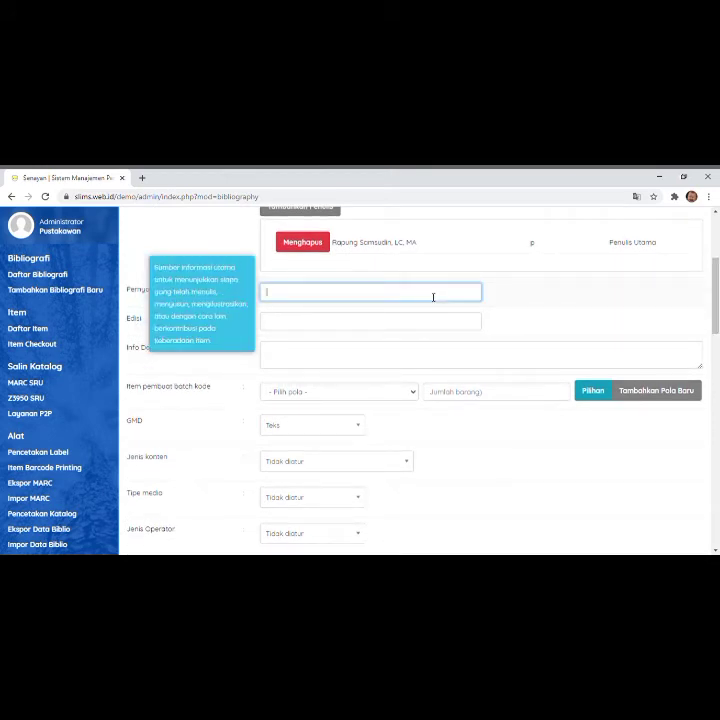
pyautogui.write('rapung samsudin,')
pyautogui.write('LC, M. A')
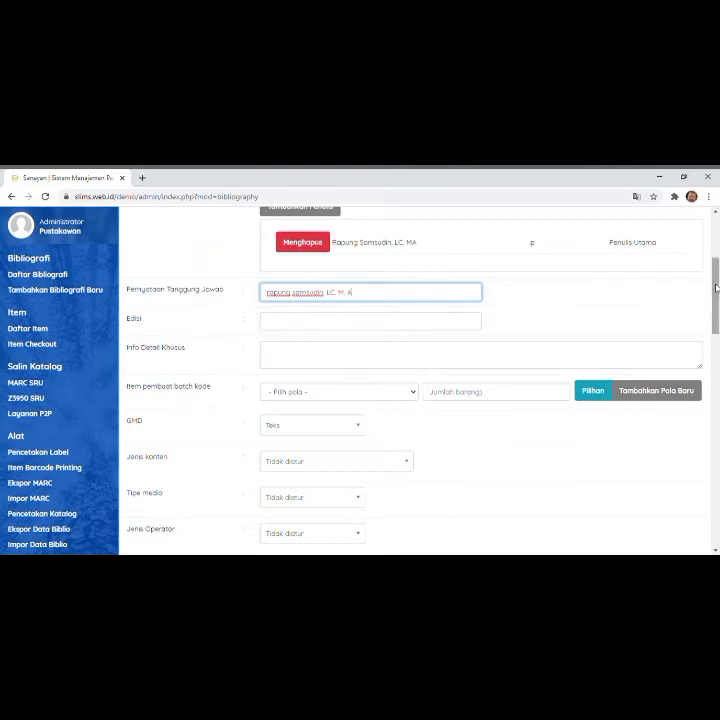
# Leave the edition blank and enter "14,5 x 21 cm, 446 hal" as the specific detail info.
pyautogui.moveTo(718, 295); pyautogui.dragTo(718, 309)
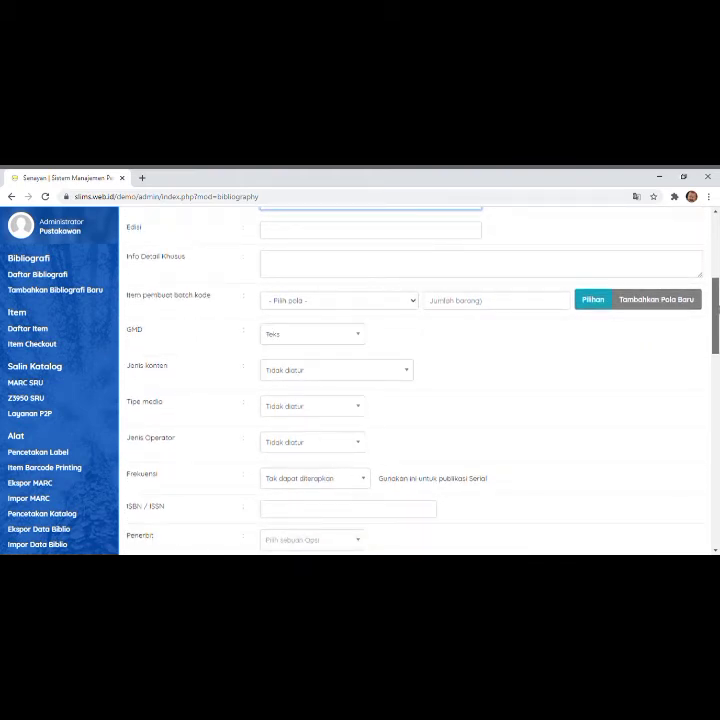
pyautogui.moveTo(718, 309); pyautogui.dragTo(718, 311)
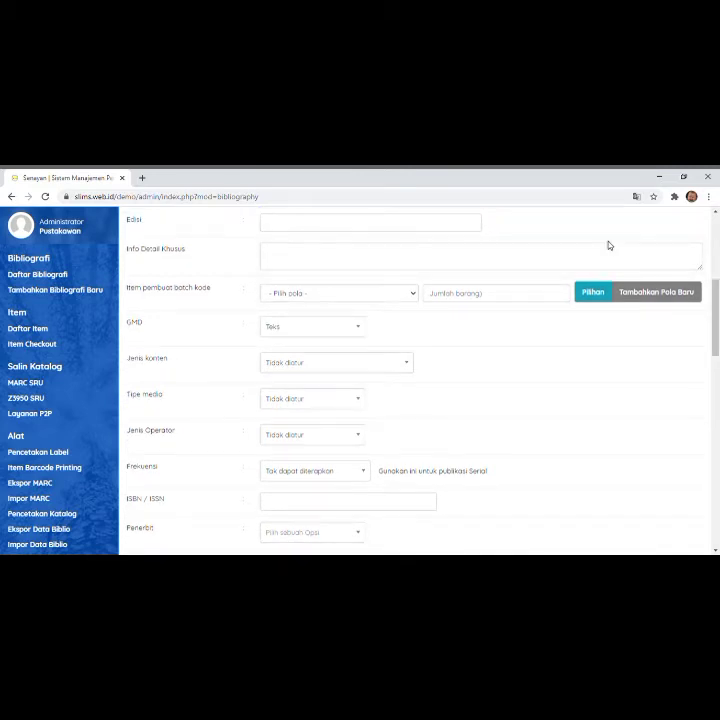
pyautogui.click(381, 227)
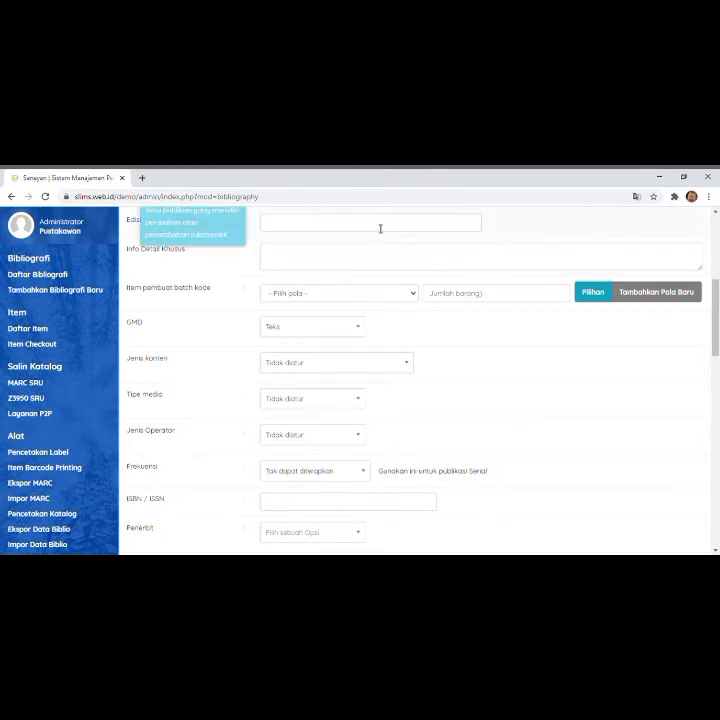
pyautogui.click(299, 261)
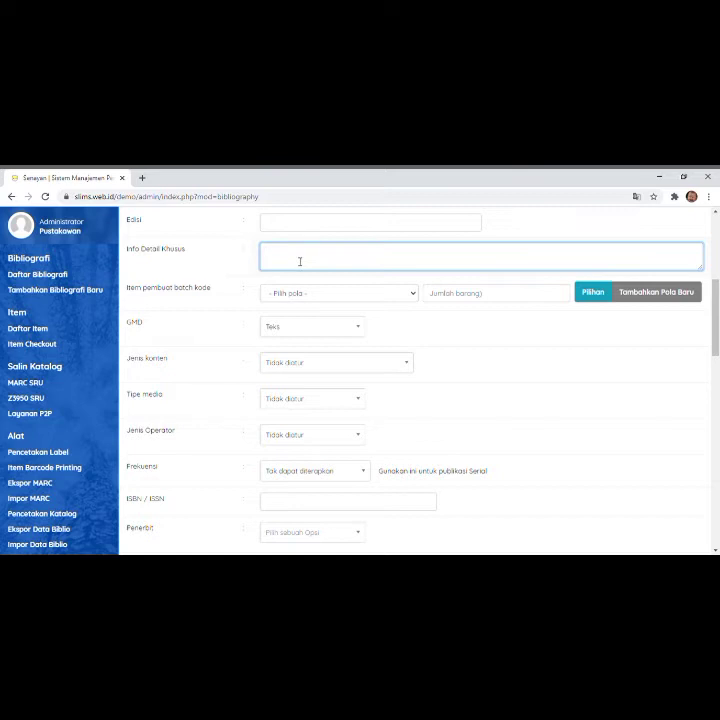
pyautogui.write('163')
pyautogui.write('.2')
pyautogui.write(' 2')
pyautogui.write('1 cm')
pyautogui.write('.')
pyautogui.write(' il')
pyautogui.write('u')
pyautogui.write('6 hal')
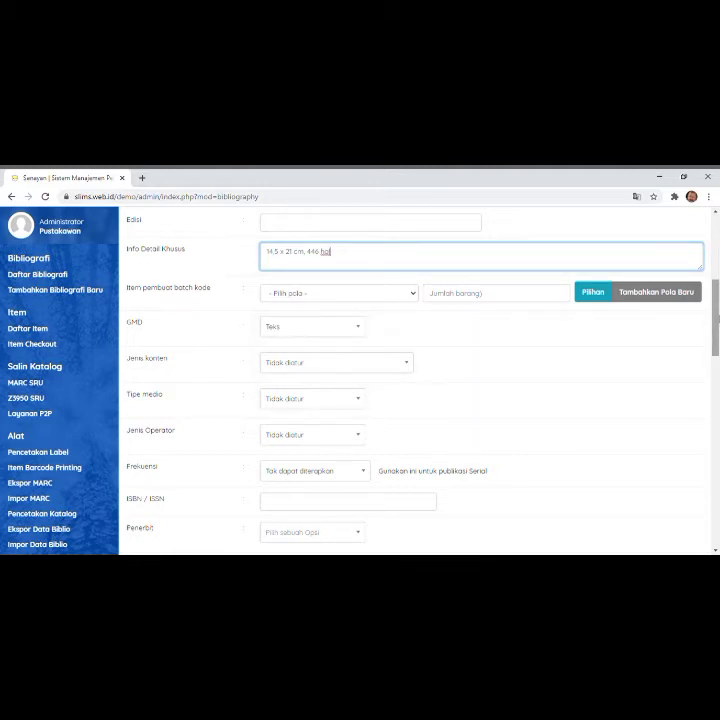
pyautogui.moveTo(715, 321); pyautogui.dragTo(715, 353)
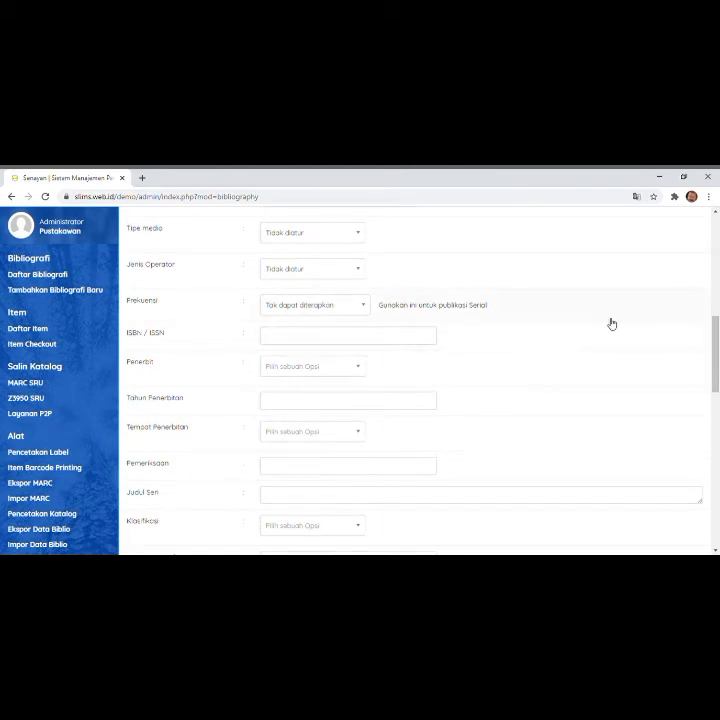
pyautogui.click(351, 340)
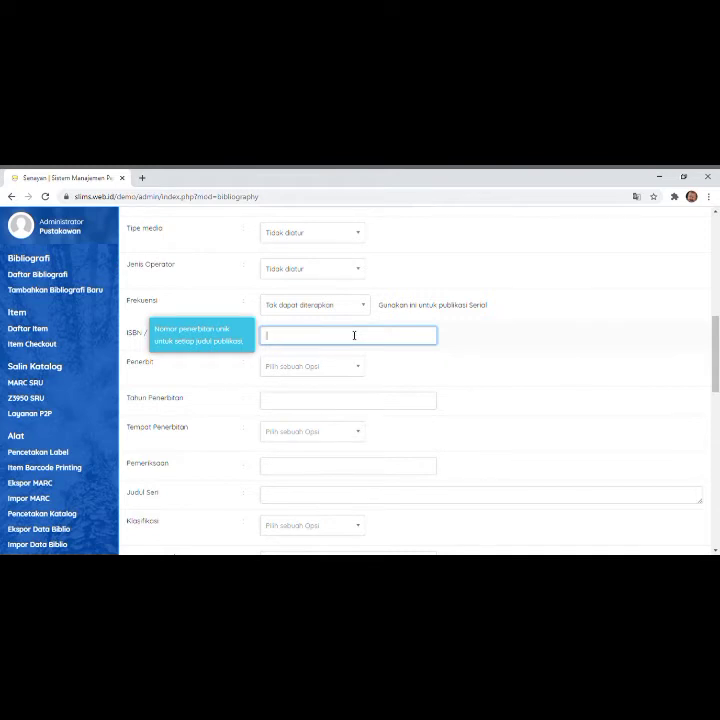
pyautogui.write('978')
pyautogui.write('-')
pyautogui.write('979')
pyautogui.write('-50')
pyautogui.write('2')
pyautogui.write('-665')
pyautogui.write('-')
pyautogui.write('4')
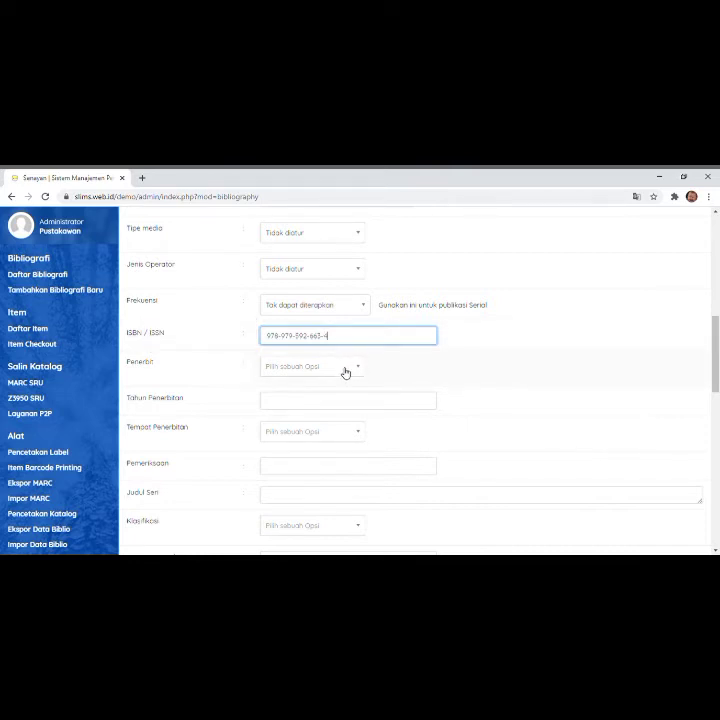
# Add "GOZIAN Press" as a new publisher and assign it to the book.
pyautogui.click(344, 372)
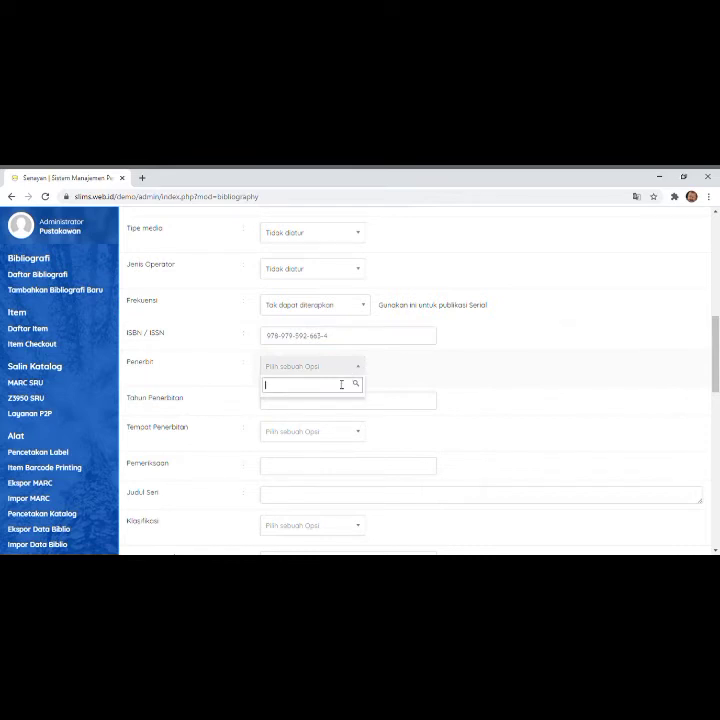
pyautogui.write('GOZIAN')
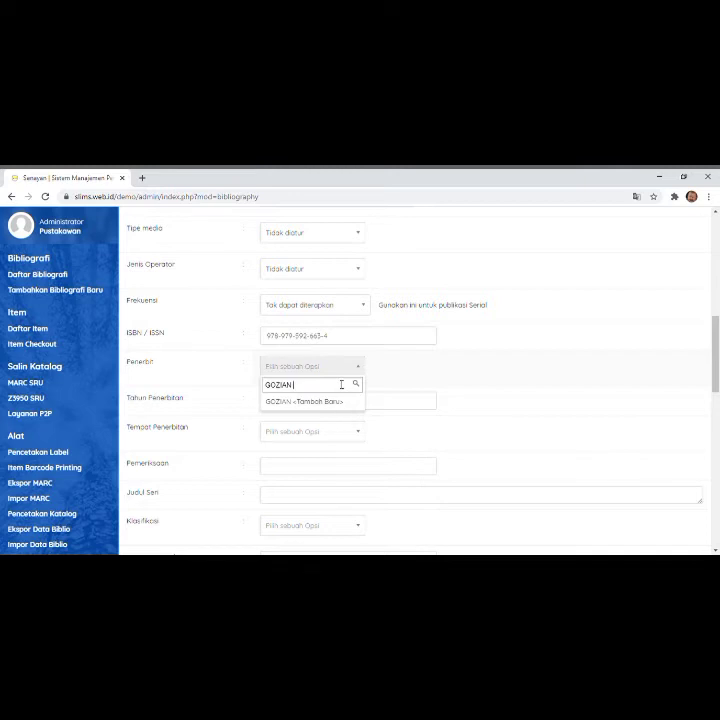
pyautogui.write('Press')
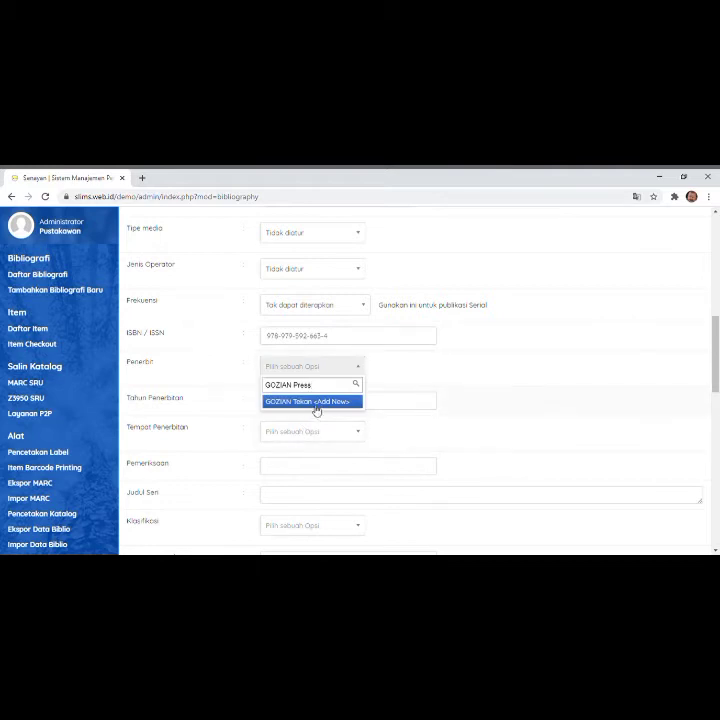
pyautogui.click(311, 404)
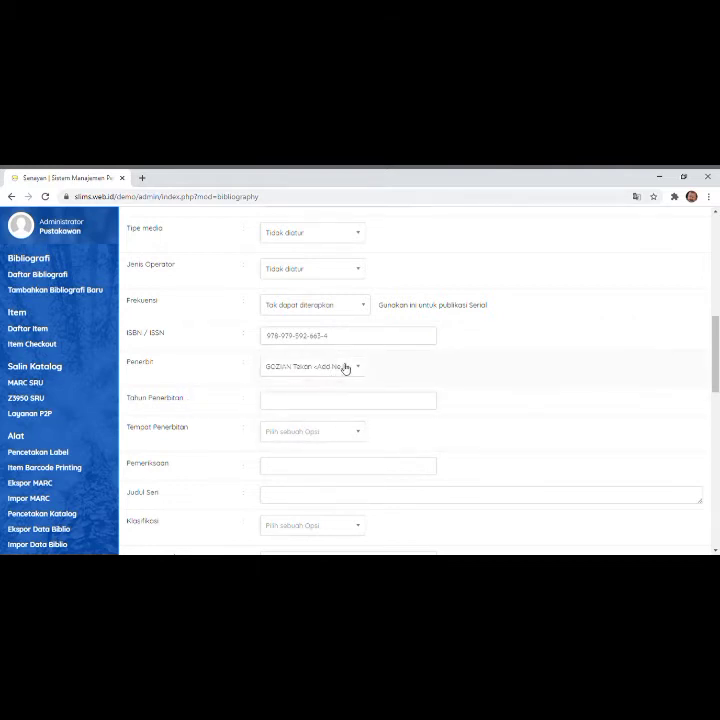
# Set the publishing year to 2013 and add "jakarta Pusat" as a new publishing place.
pyautogui.click(288, 404)
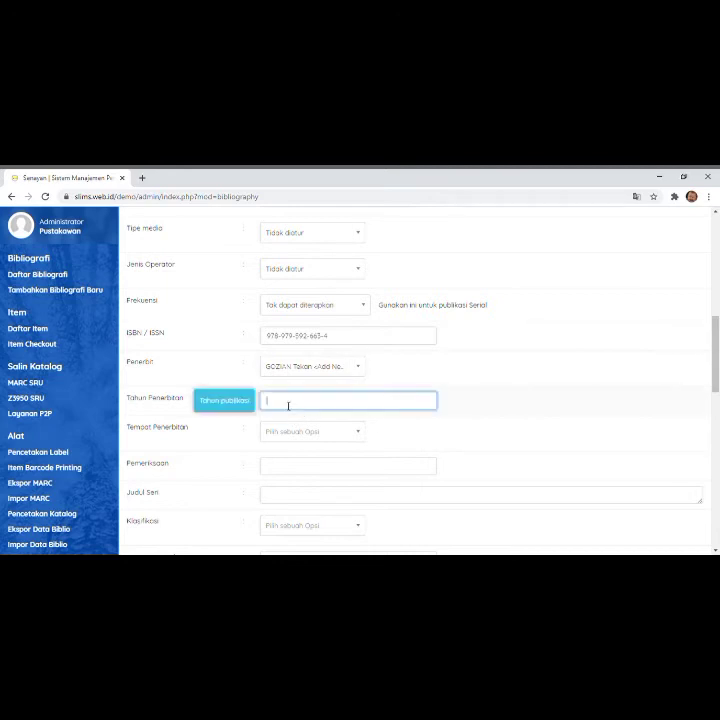
pyautogui.write('2015')
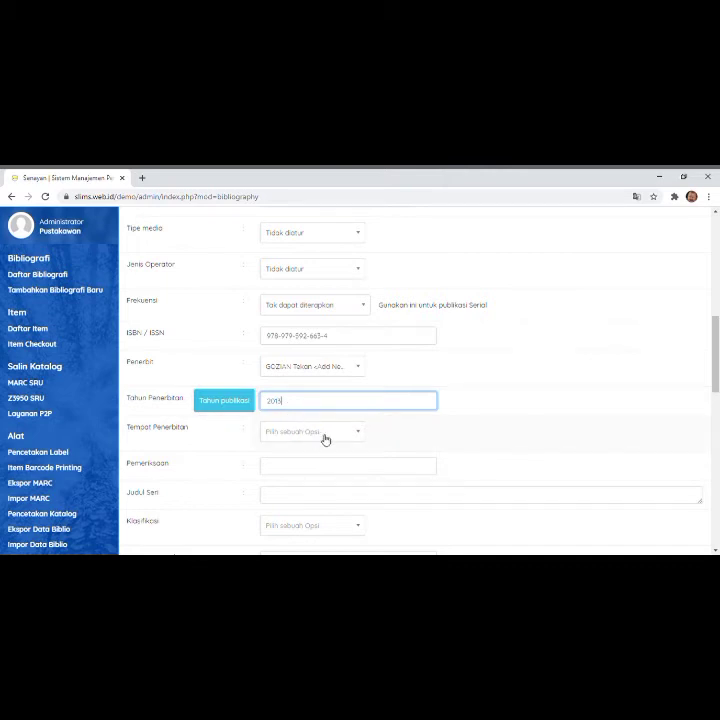
pyautogui.click(361, 433)
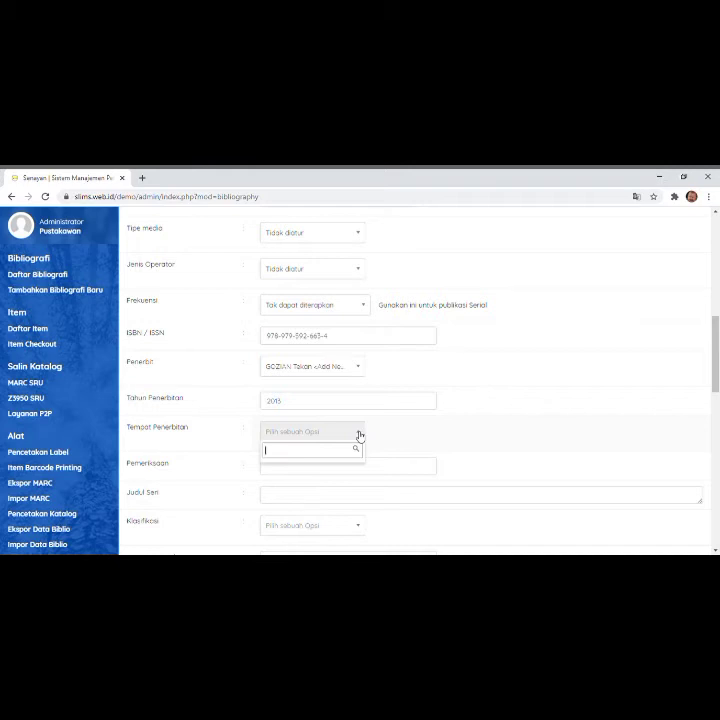
pyautogui.write('jak')
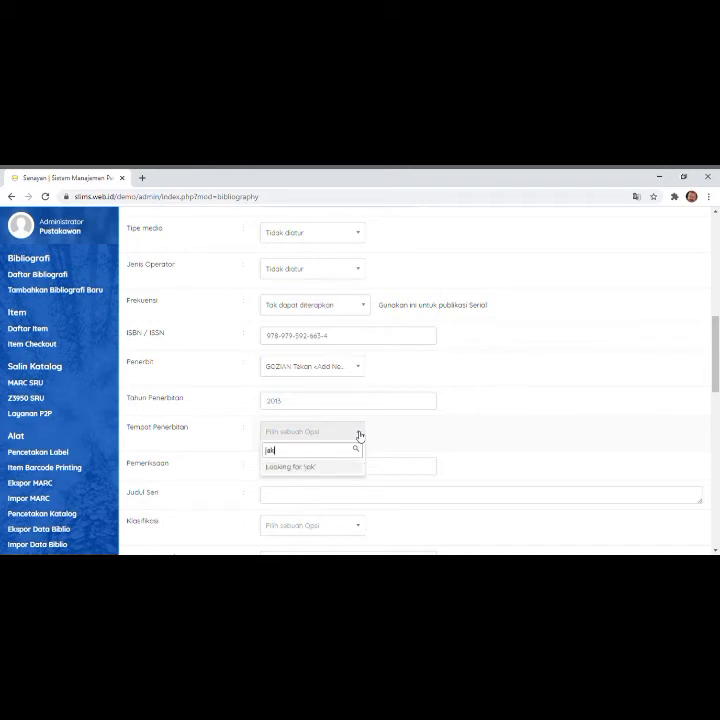
pyautogui.write('arta Pusat')
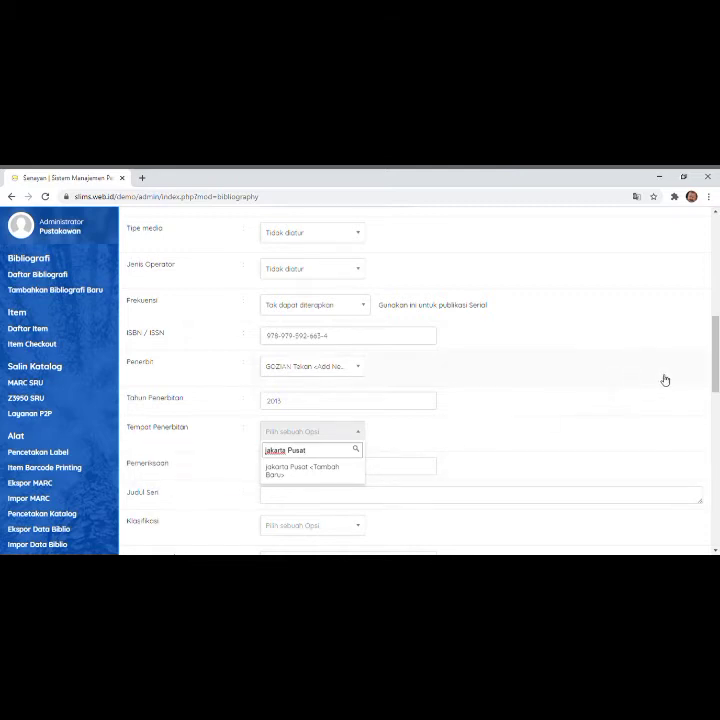
pyautogui.moveTo(716, 348); pyautogui.dragTo(716, 384)
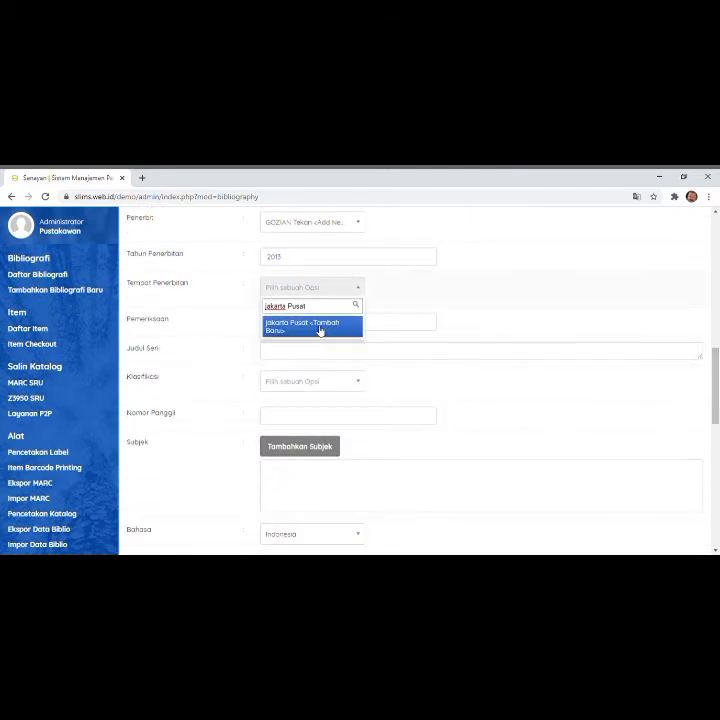
pyautogui.click(320, 330)
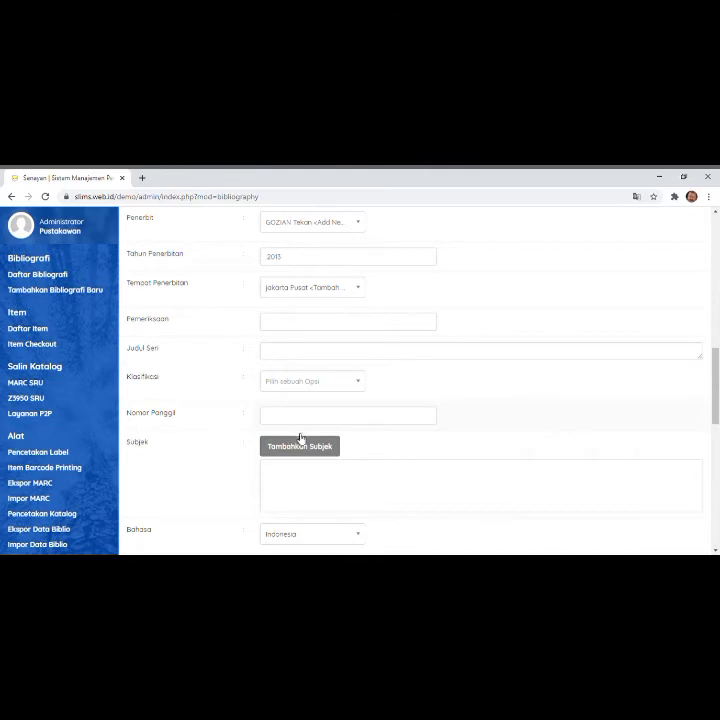
# Attach the image file WIN_20201128_16_08_42_Pro.jpg as the book's cover.
pyautogui.moveTo(717, 381); pyautogui.dragTo(717, 431)
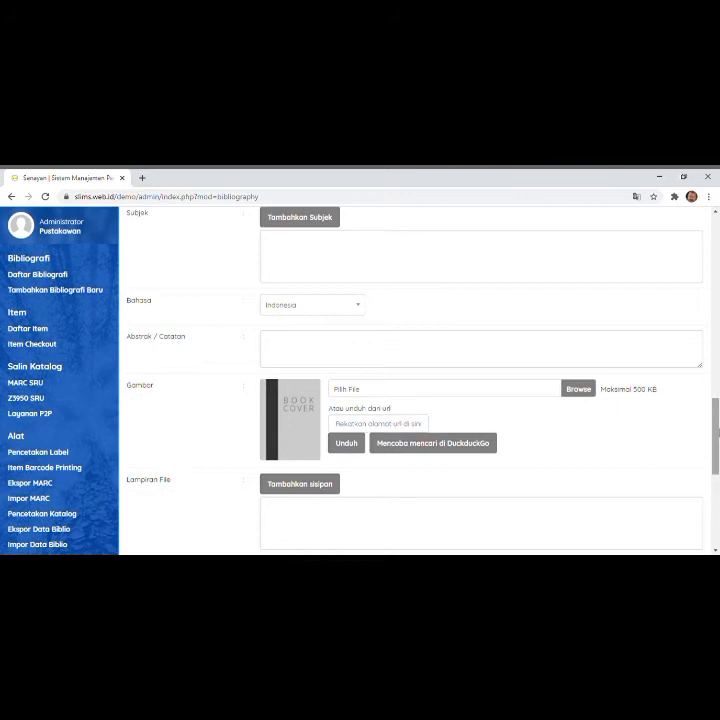
pyautogui.click(578, 390)
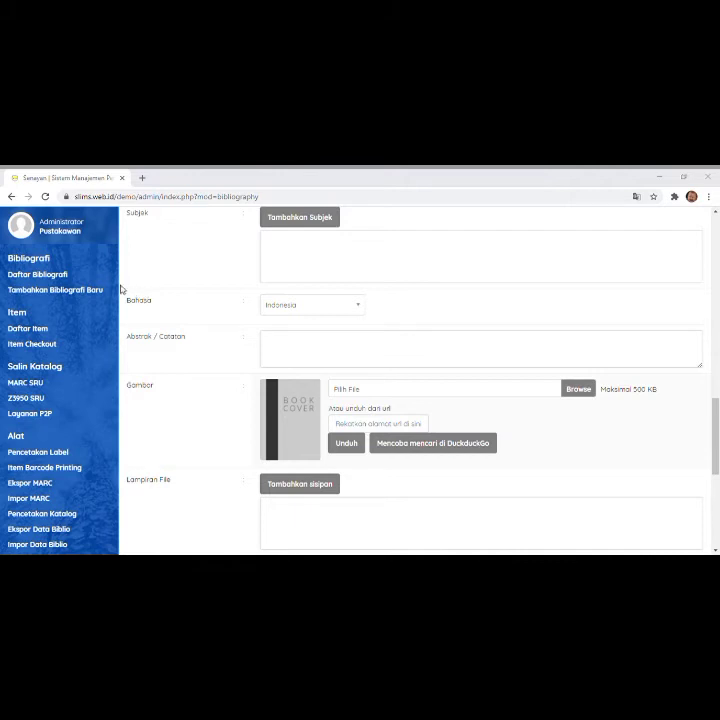
pyautogui.click(270, 411)
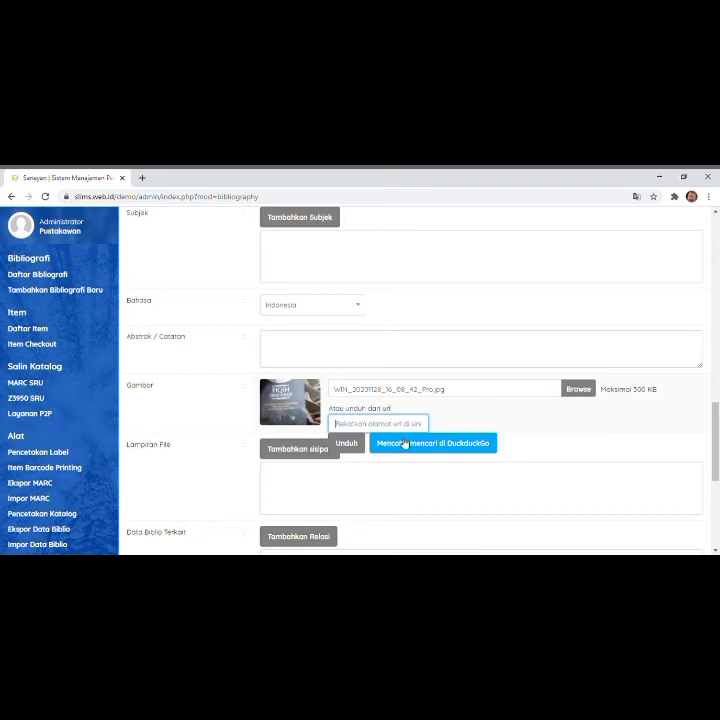
pyautogui.scroll(-5, 480, 380)
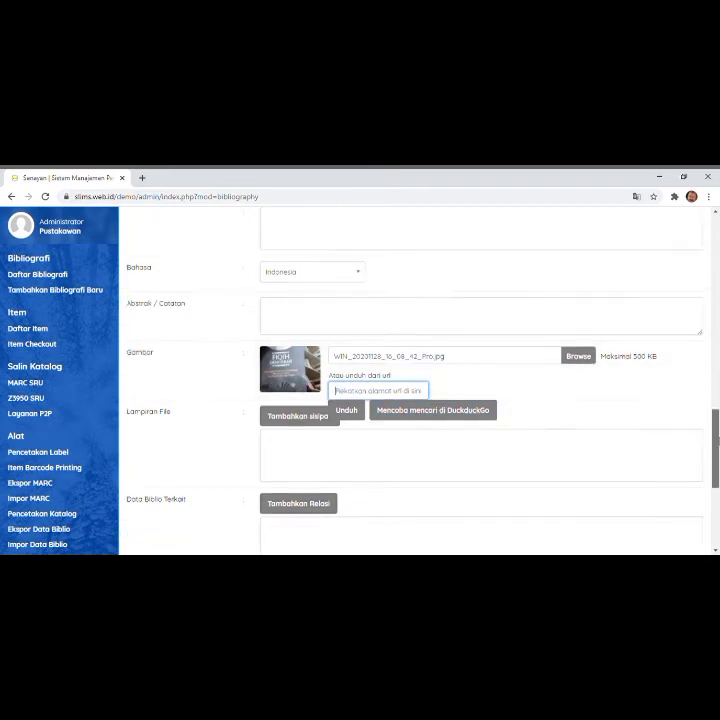
# Save the completed bibliographic record and search the bibliography list for "fiqih demokrasi".
pyautogui.scroll(-1, 420, 380)
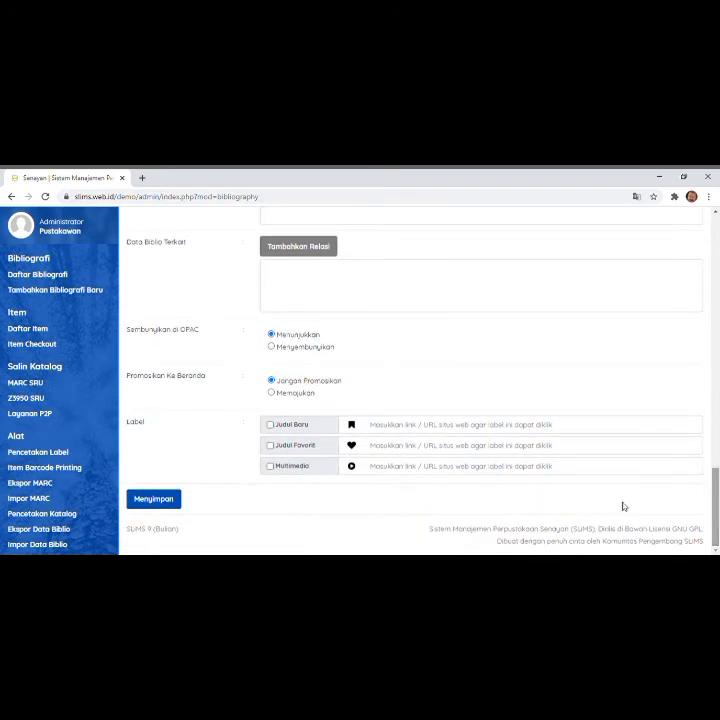
pyautogui.click(155, 500)
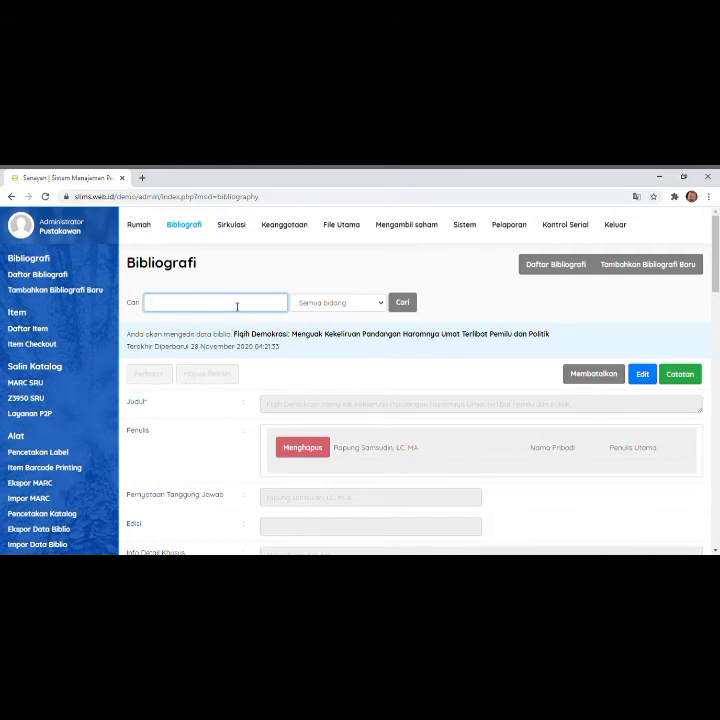
pyautogui.write('fiqih demokrasi')
pyautogui.press('Return')
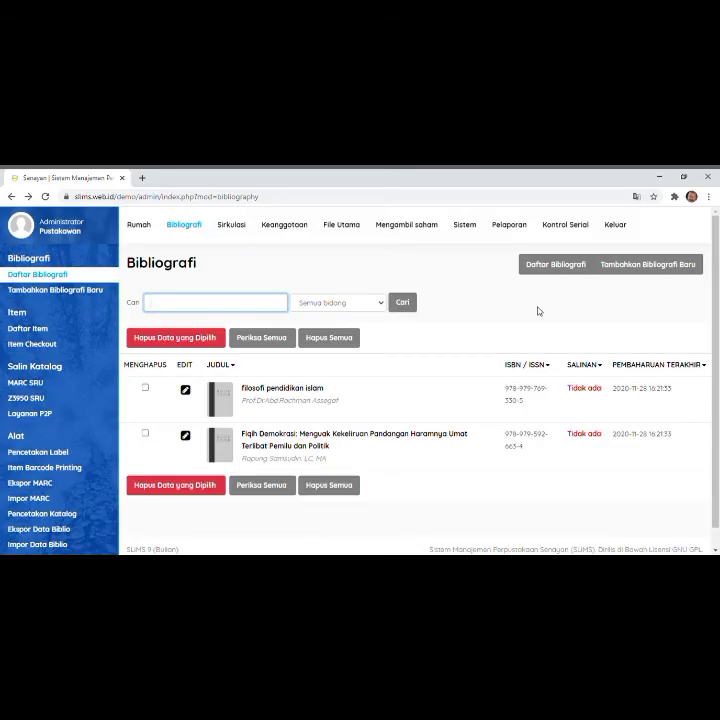
# Start a new bibliographic record titled "studi hadis" and open the form for adding its author.
pyautogui.click(657, 264)
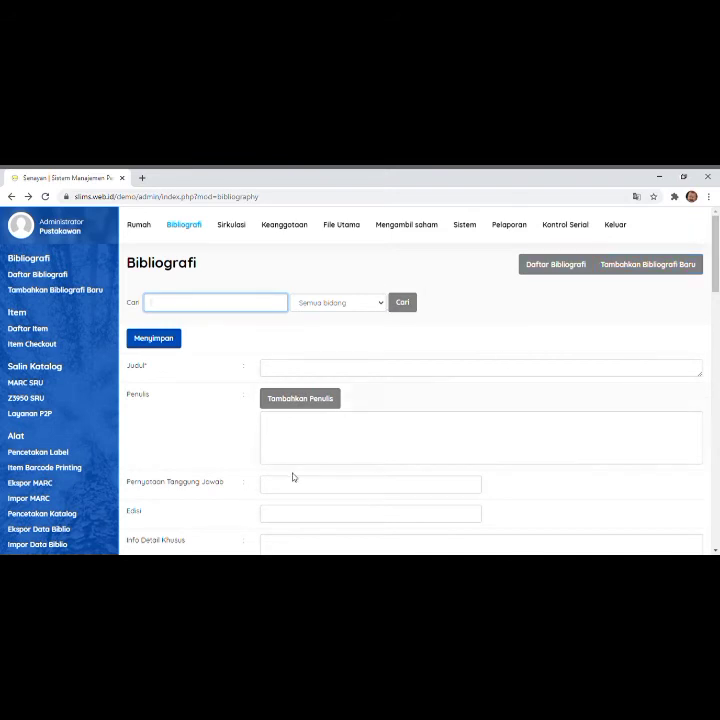
pyautogui.click(294, 367)
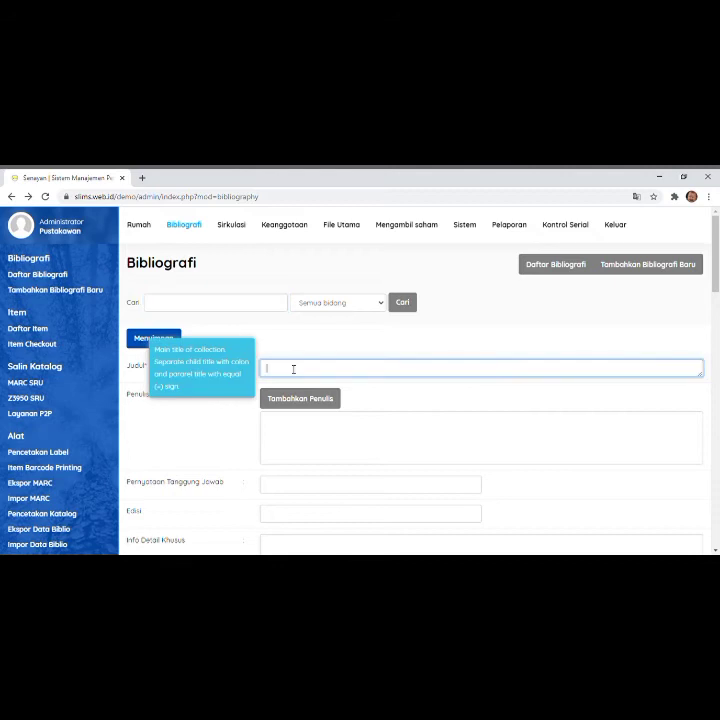
pyautogui.write('stud')
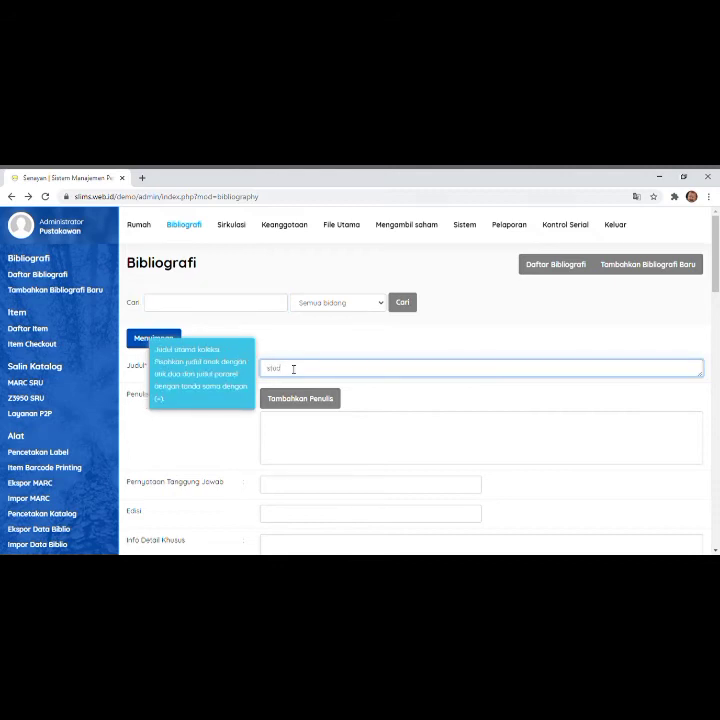
pyautogui.write('i ho')
pyautogui.write('dis')
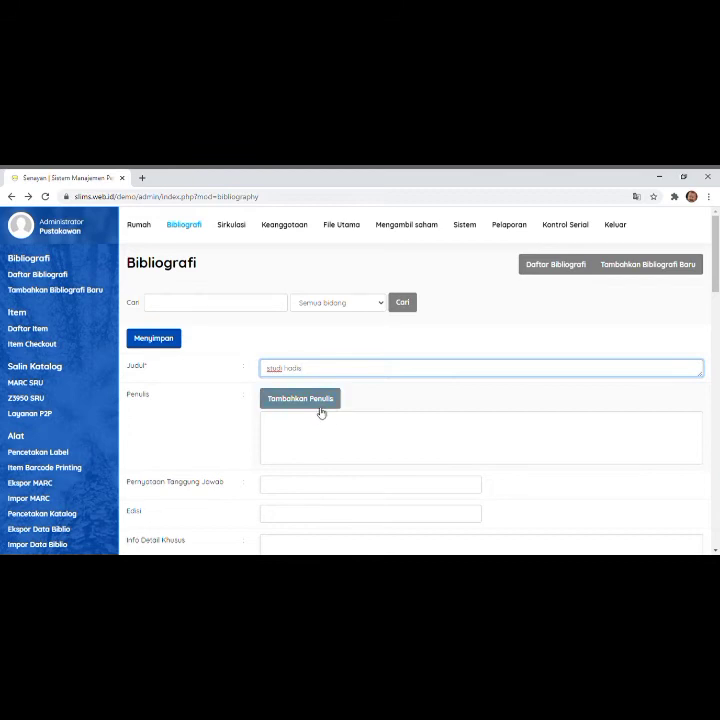
pyautogui.click(321, 405)
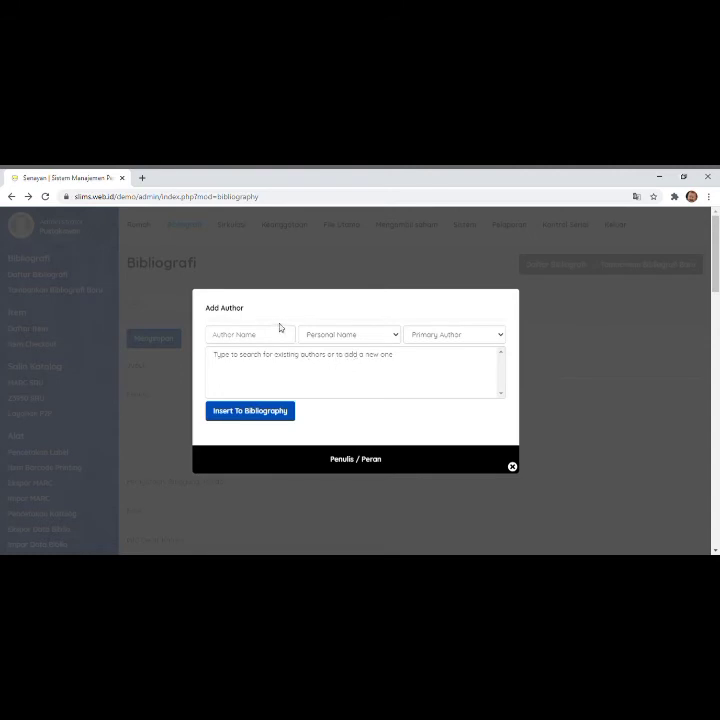
pyautogui.click(262, 336)
pyautogui.write('dr')
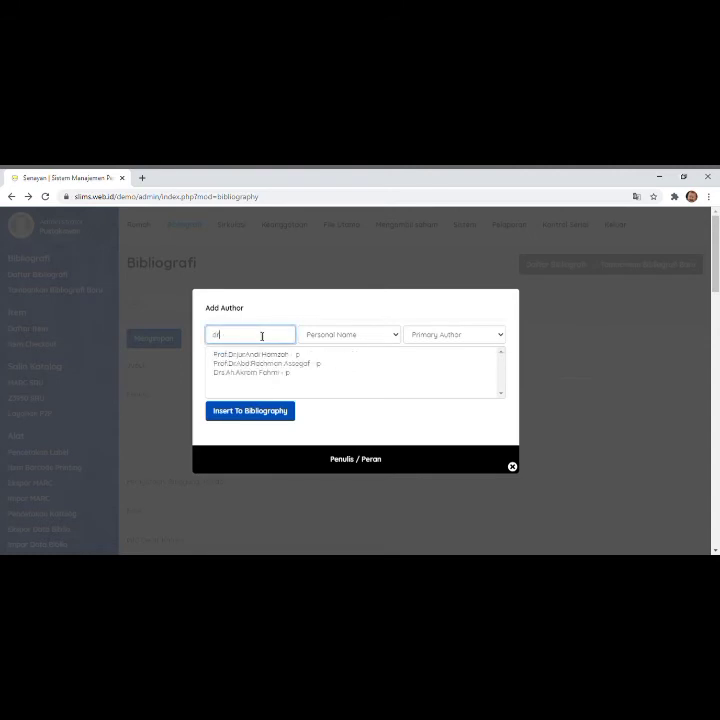
pyautogui.write('.')
pyautogui.write('indr')
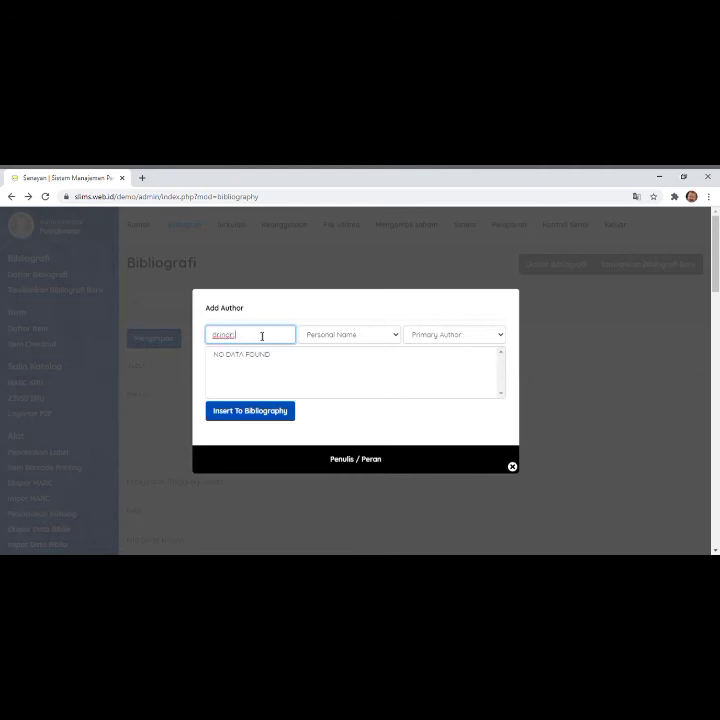
pyautogui.write('i.m')
pyautogui.press('BackSpace')
pyautogui.press('BackSpace')
pyautogui.press('BackSpace')
pyautogui.press('BackSpace')
pyautogui.press('BackSpace')
pyautogui.press('BackSpace')
pyautogui.press('BackSpace')
pyautogui.press('BackSpace')
pyautogui.press('BackSpace')
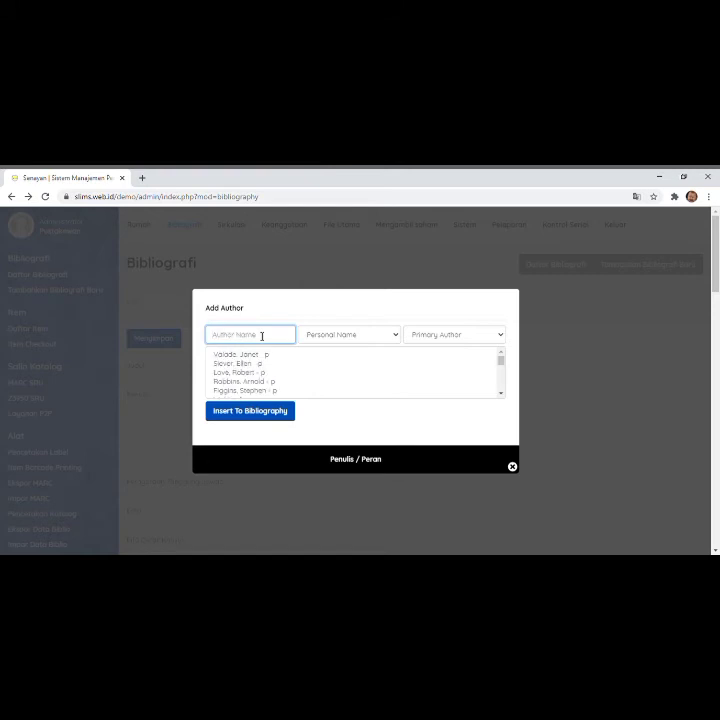
# Add the author's name with academic titles to the record as a personal name and primary author.
pyautogui.write('dr.')
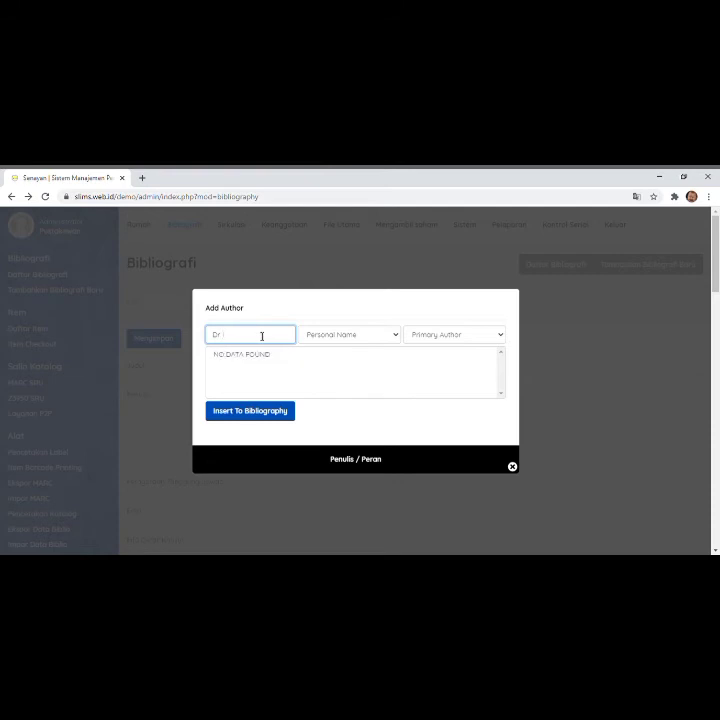
pyautogui.write(' I')
pyautogui.write('r')
pyautogui.write('dri')
pyautogui.write(', ')
pyautogui.write('M')
pyautogui.write('.P')
pyautogui.press('BackSpace')
pyautogui.write('Ag')
pyautogui.click(238, 411)
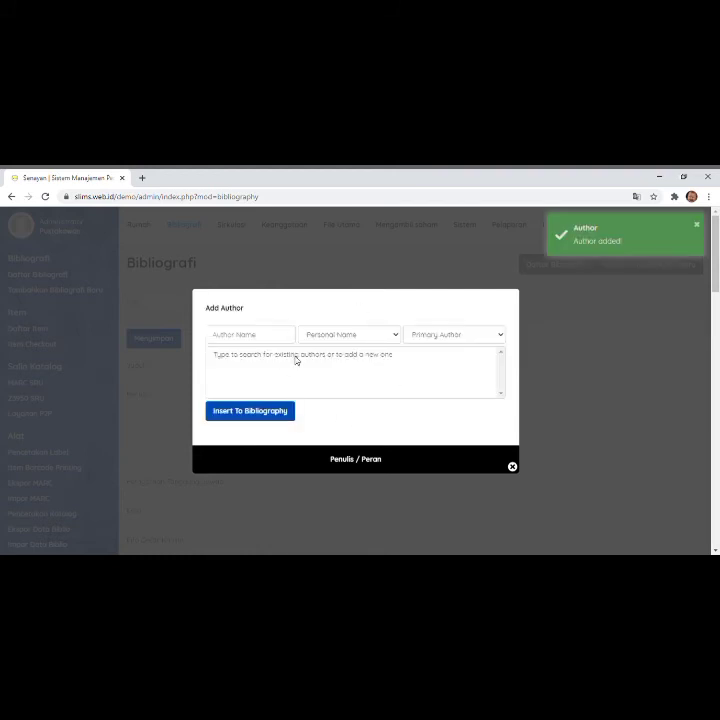
pyautogui.click(514, 467)
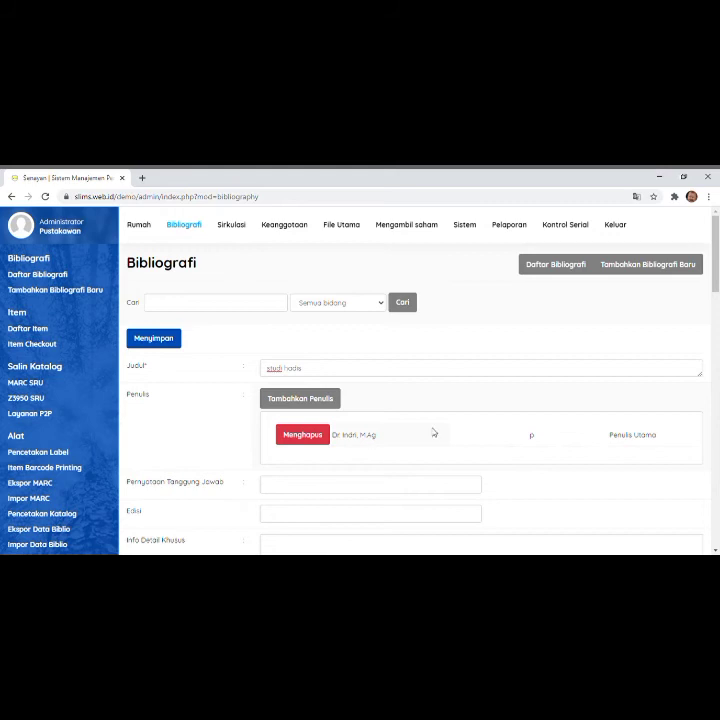
# Enter the author's name as the statement of responsibility and set the edition to 1.
pyautogui.scroll(-1, 433, 432)
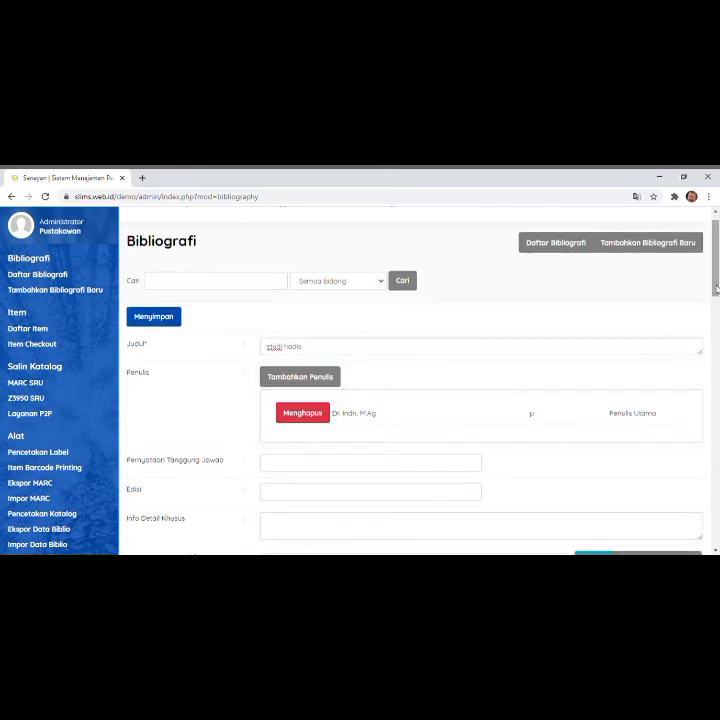
pyautogui.moveTo(715, 290); pyautogui.dragTo(714, 296)
pyautogui.scroll(-2, 508, 287)
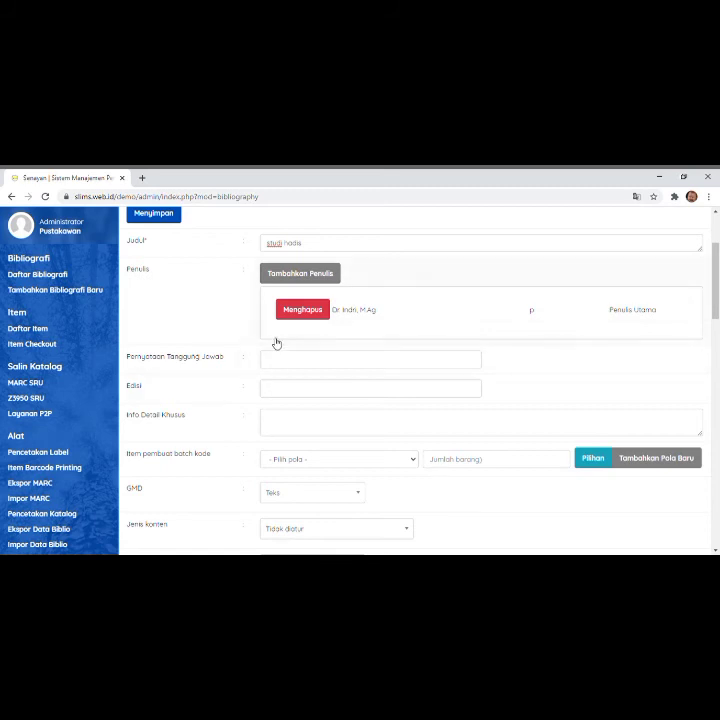
pyautogui.moveTo(286, 368)
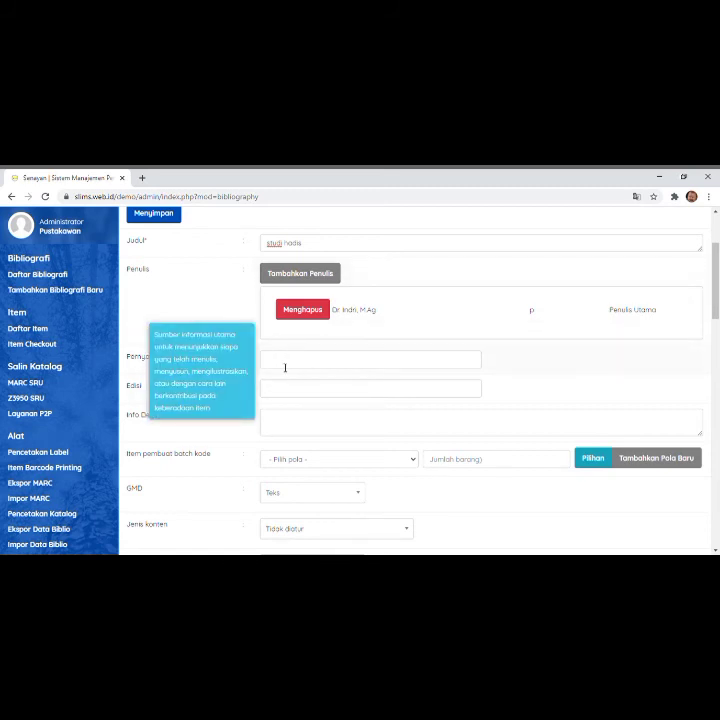
pyautogui.click(285, 368)
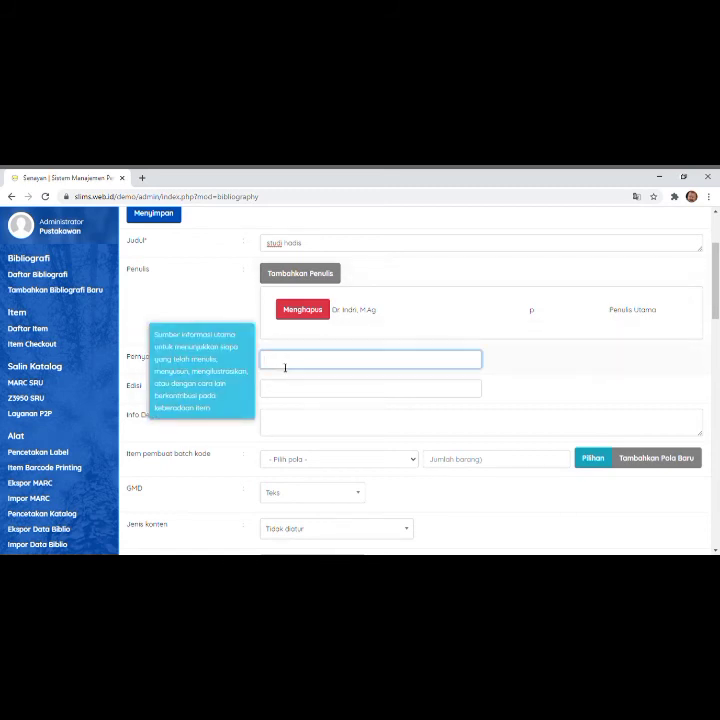
pyautogui.write('Dr. Indri, M.Ag')
pyautogui.moveTo(297, 392)
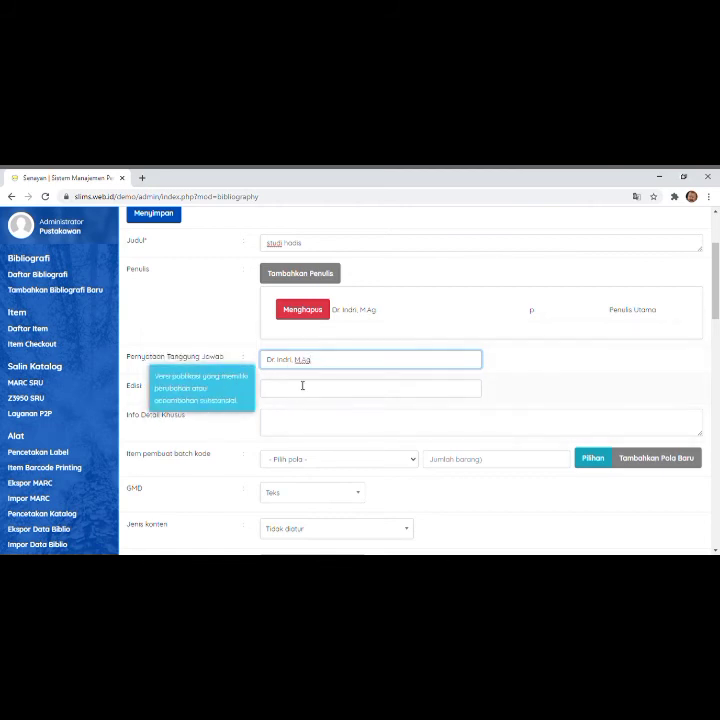
pyautogui.click(298, 396)
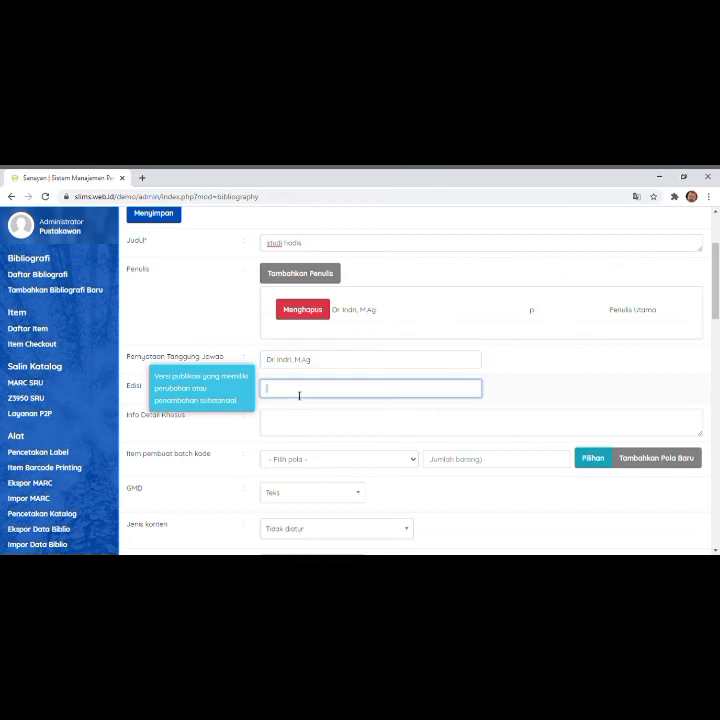
pyautogui.write('1')
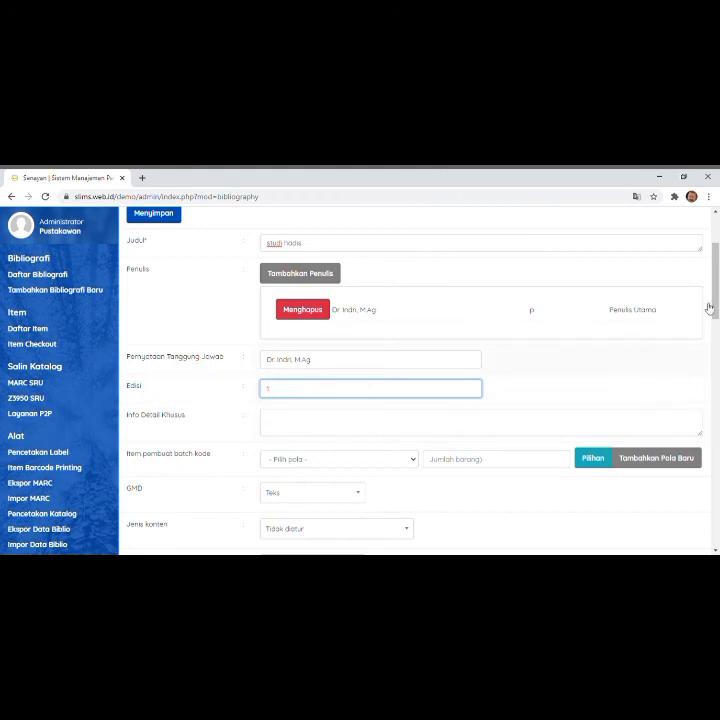
pyautogui.moveTo(716, 310); pyautogui.dragTo(716, 333)
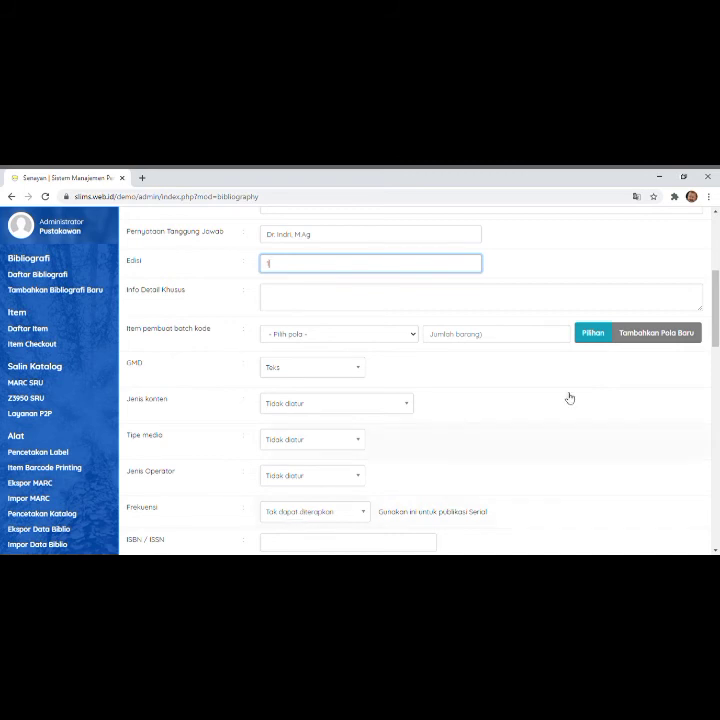
pyautogui.scroll(-3, 472, 313)
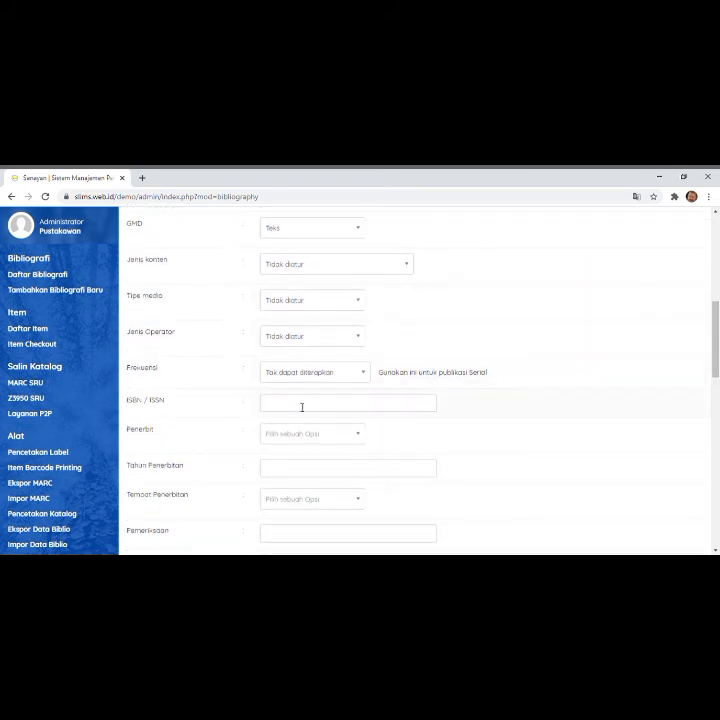
pyautogui.click(302, 407)
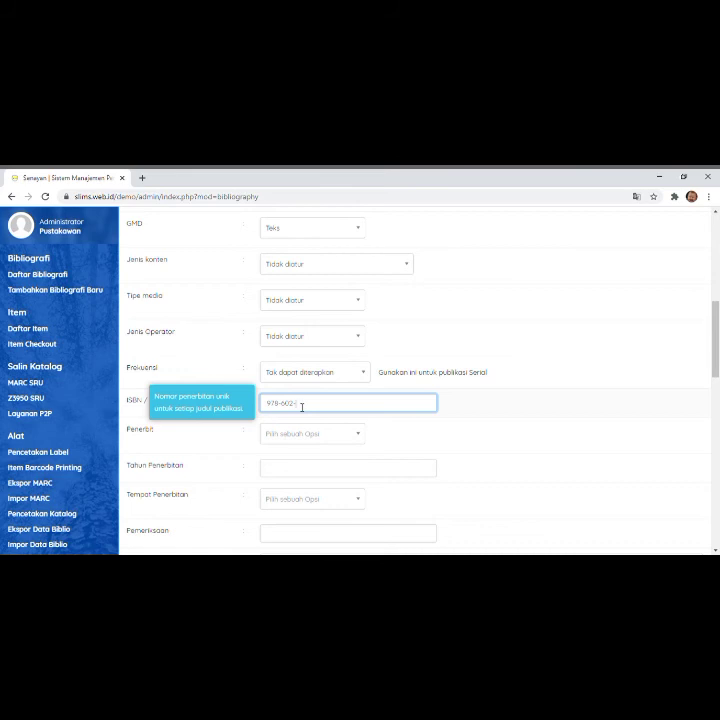
pyautogui.write('490-9')
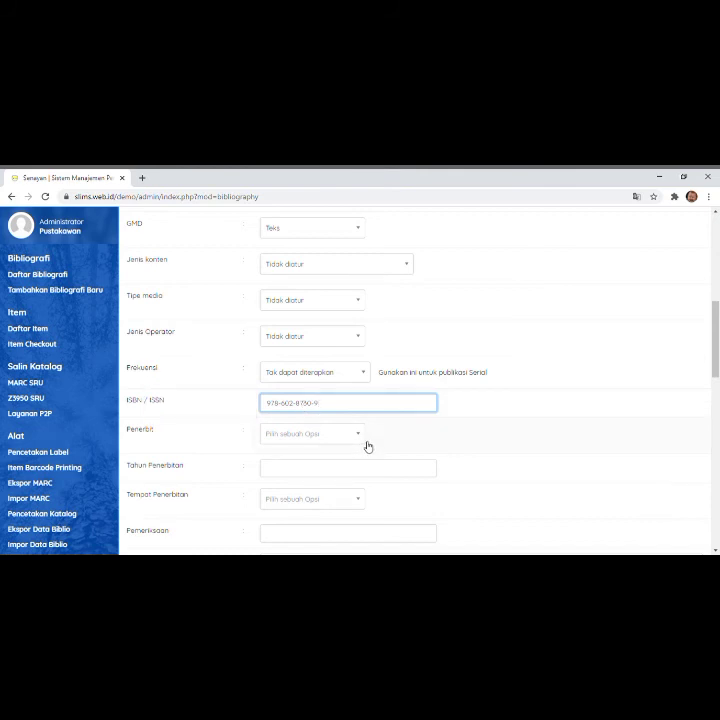
# Add "PRENADA MEDI GROUP" as a new publisher and assign it to the book.
pyautogui.click(318, 436)
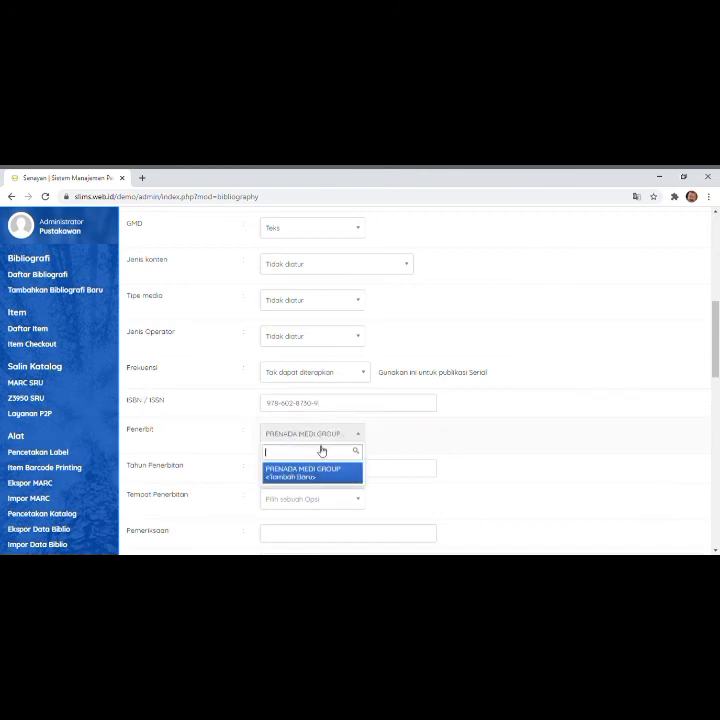
pyautogui.click(323, 434)
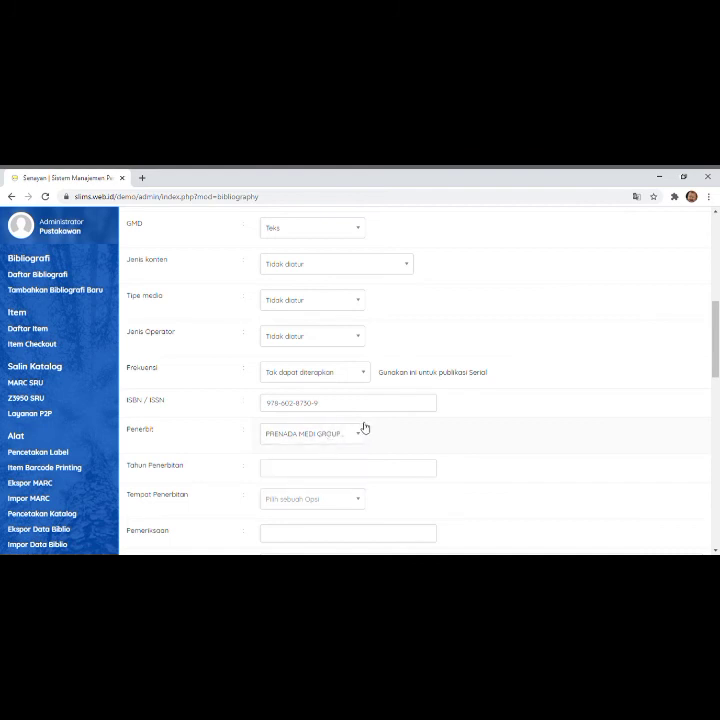
pyautogui.click(341, 437)
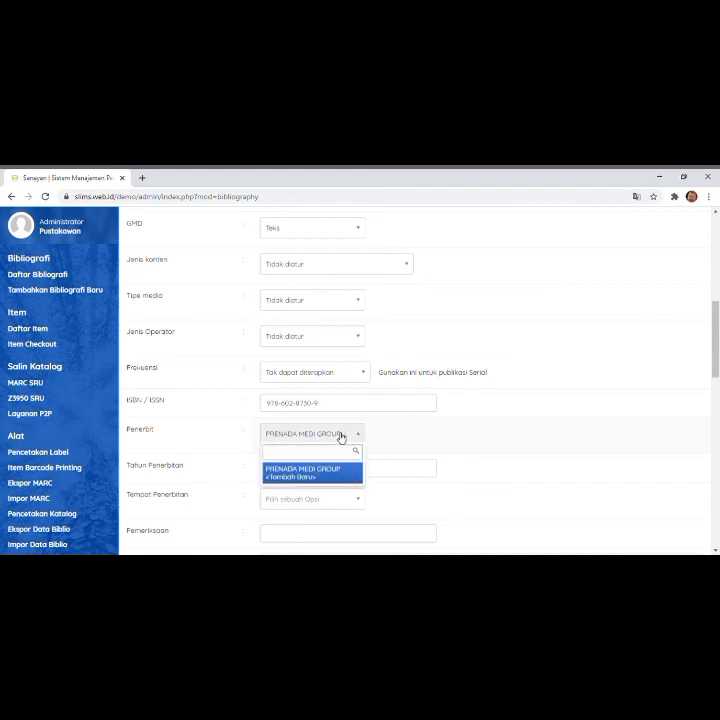
pyautogui.click(301, 479)
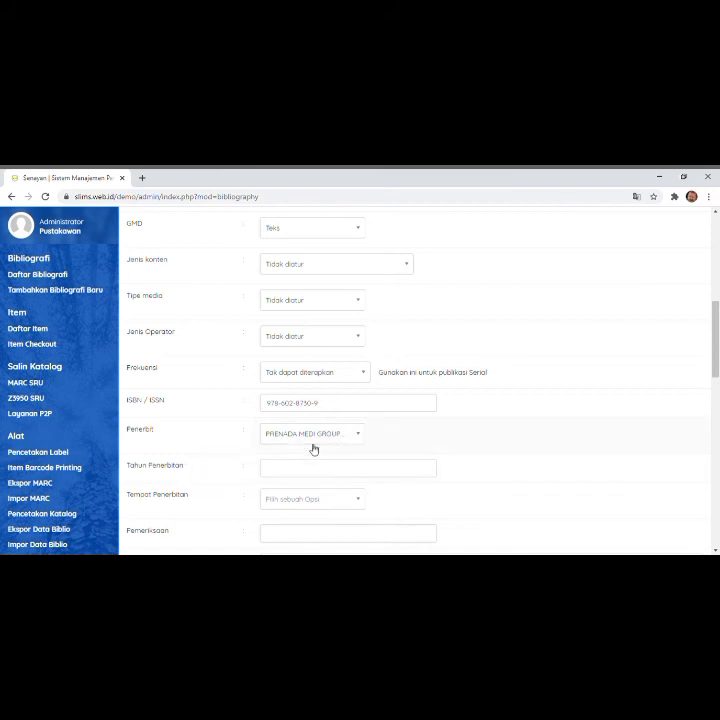
# Replace the book's publisher with a newly added one named "PRENADA MEDIA GROUP".
pyautogui.click(317, 437)
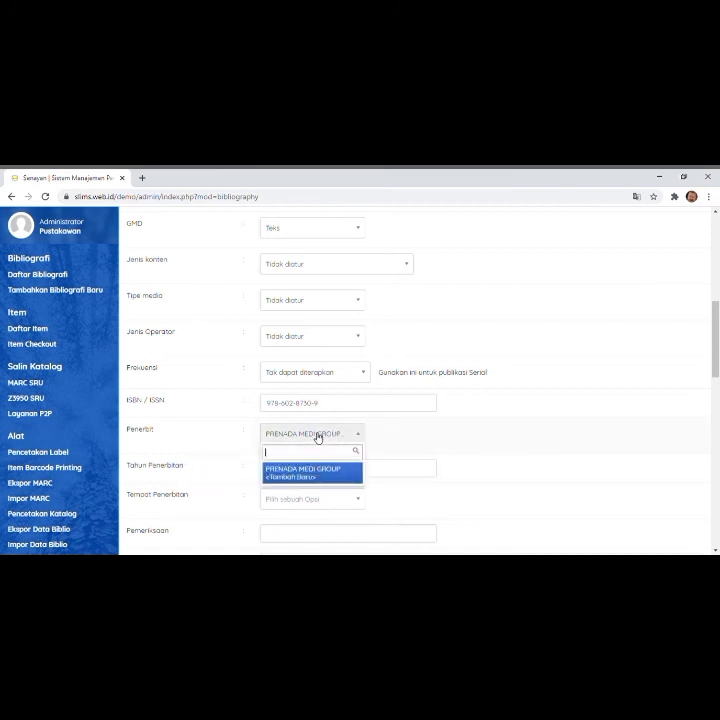
pyautogui.write('PRENADA ')
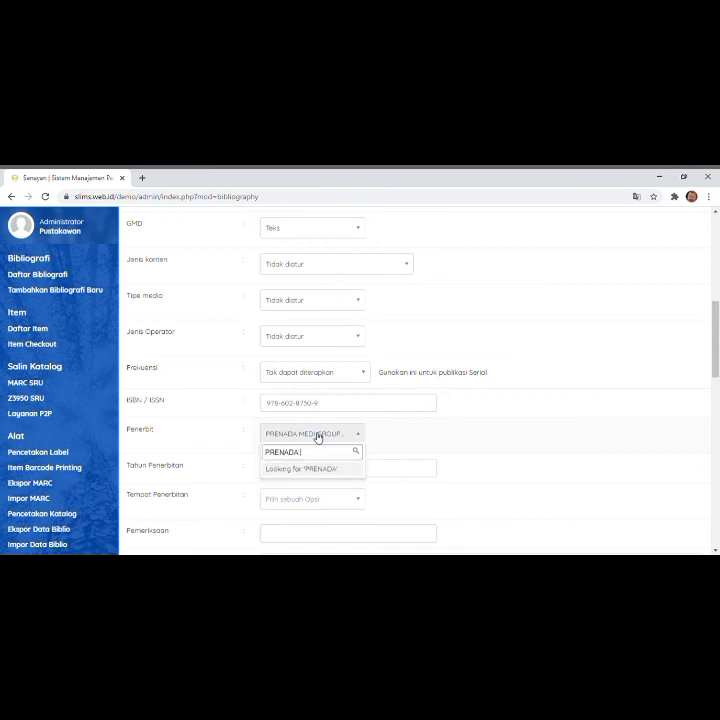
pyautogui.write('ME')
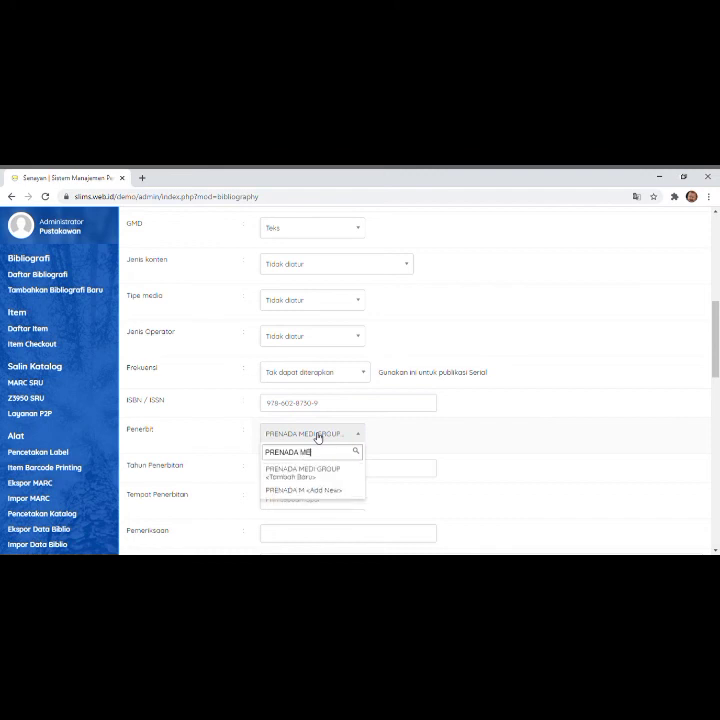
pyautogui.write('DA')
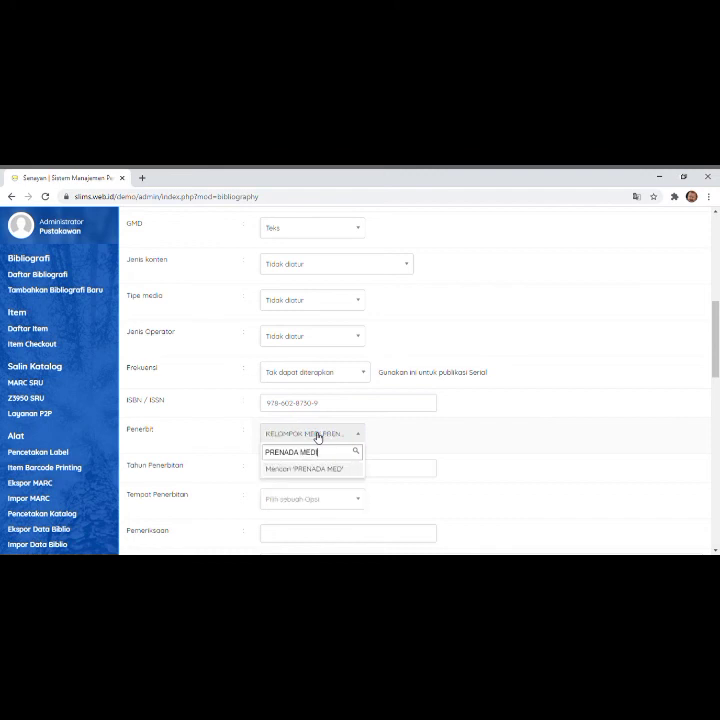
pyautogui.press('BackSpace')
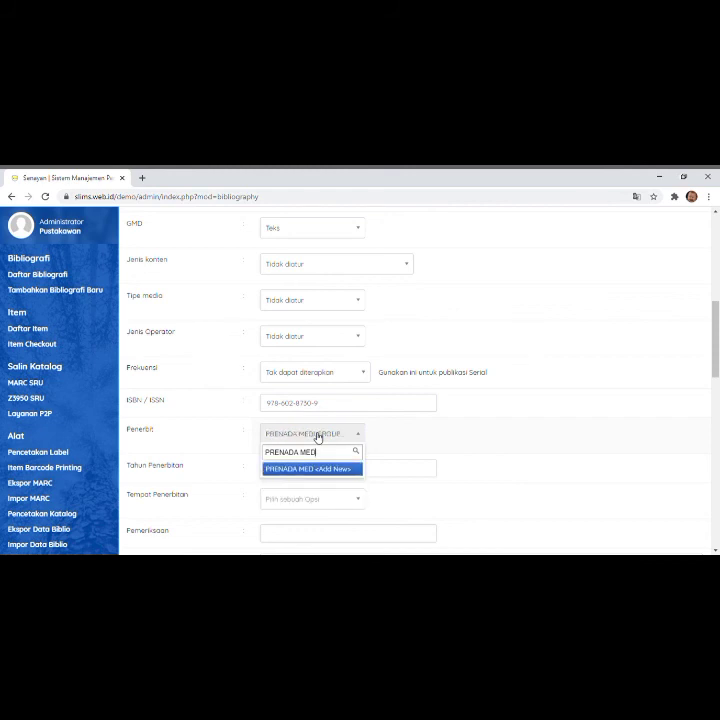
pyautogui.write('A')
pyautogui.press('BackSpace')
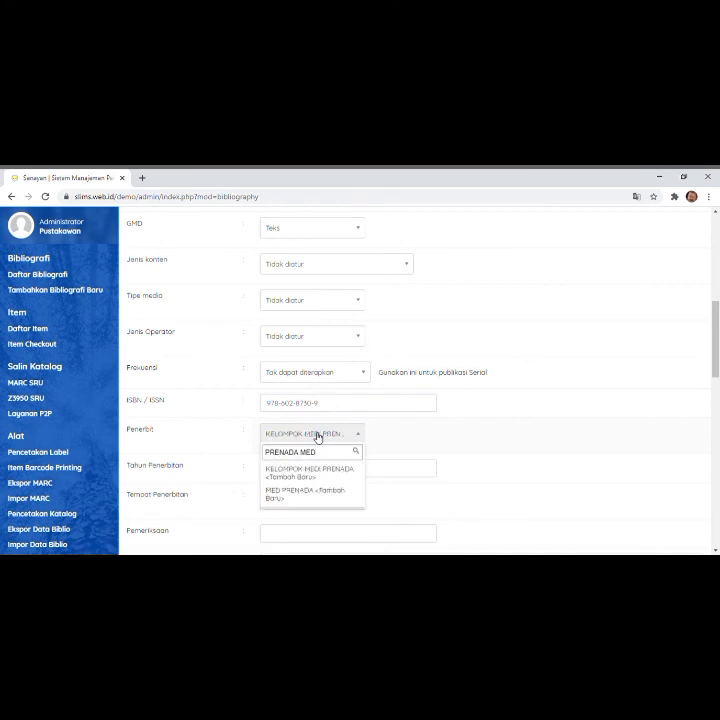
pyautogui.write('IA')
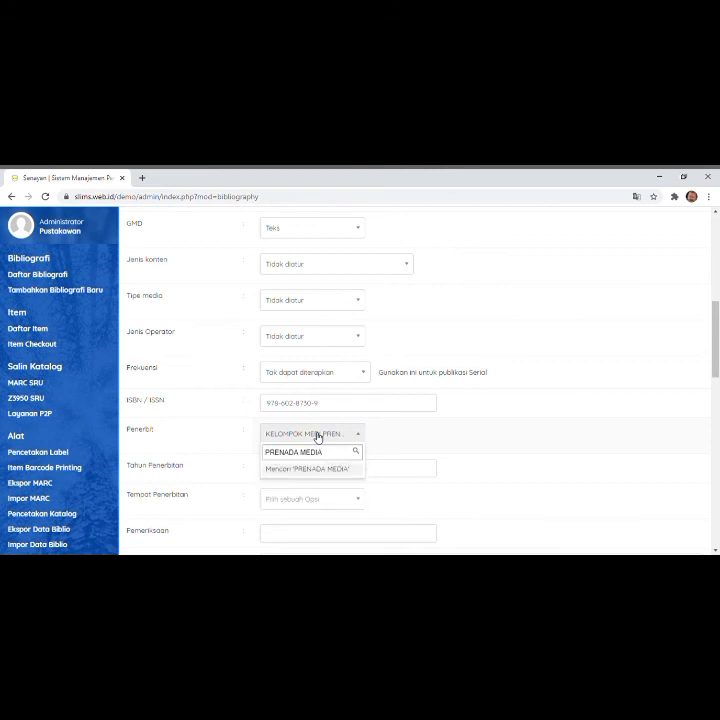
pyautogui.write(' GR')
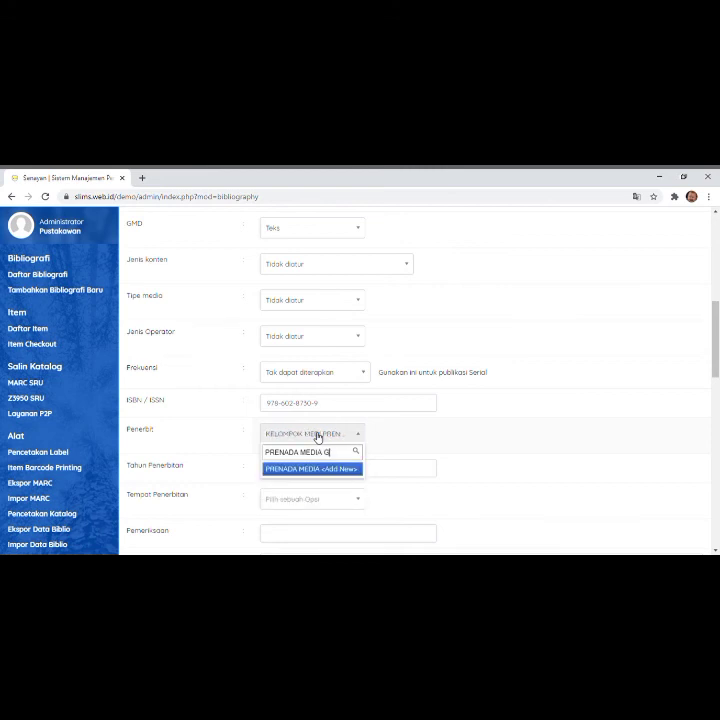
pyautogui.press('BackSpace')
pyautogui.press('BackSpace')
pyautogui.press('BackSpace')
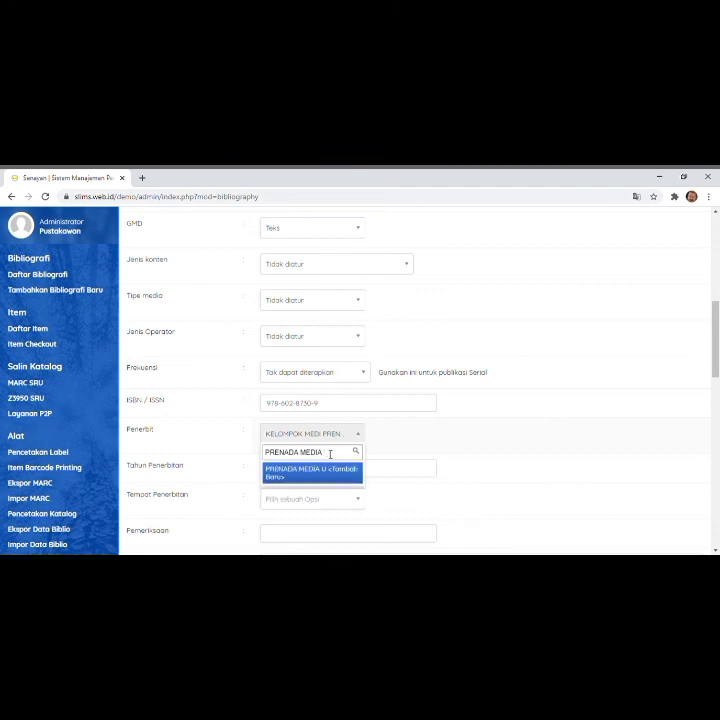
pyautogui.write('GR')
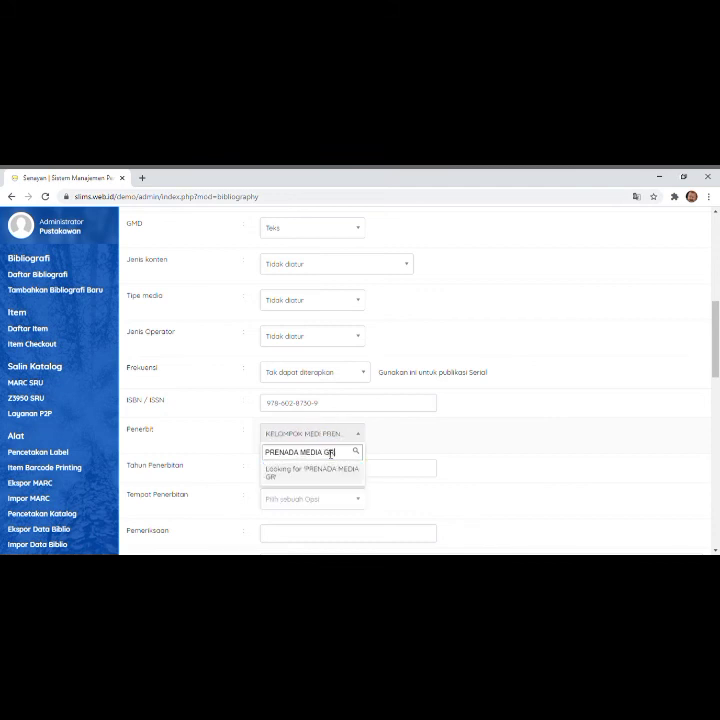
pyautogui.write('OU')
pyautogui.press('BackSpace')
pyautogui.write('P')
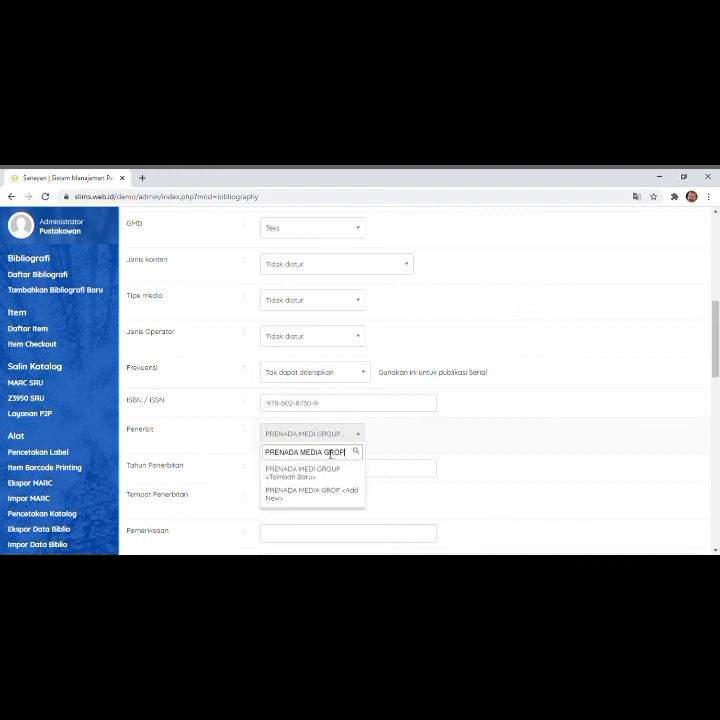
pyautogui.press('BackSpace')
pyautogui.write('U')
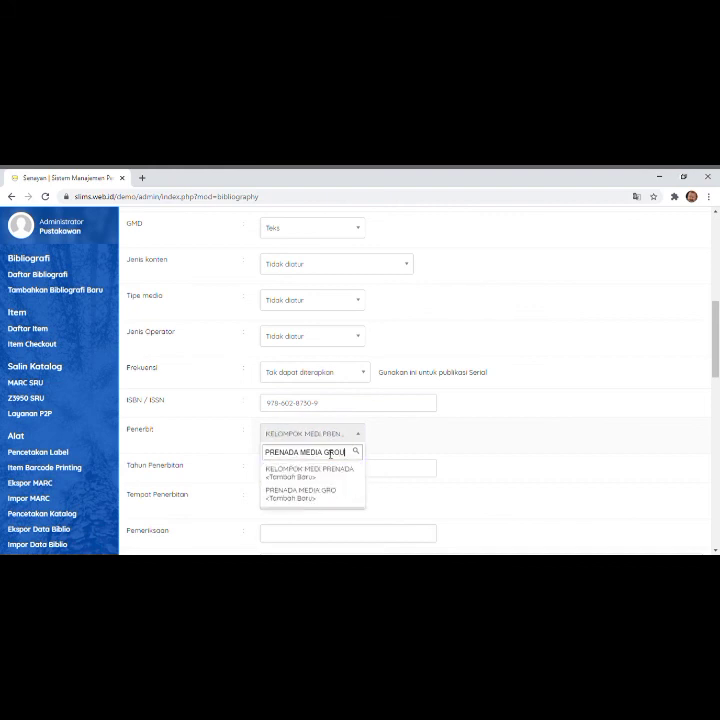
pyautogui.write('P')
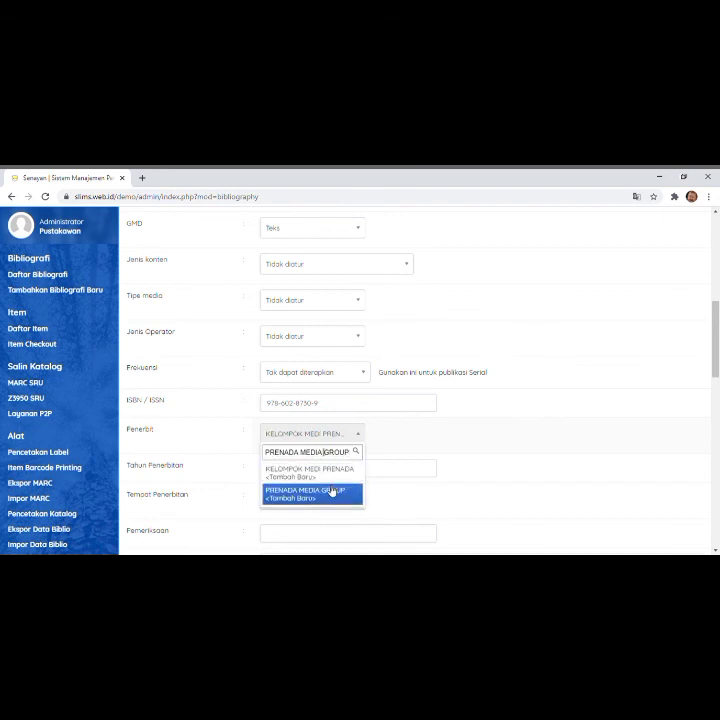
pyautogui.click(331, 492)
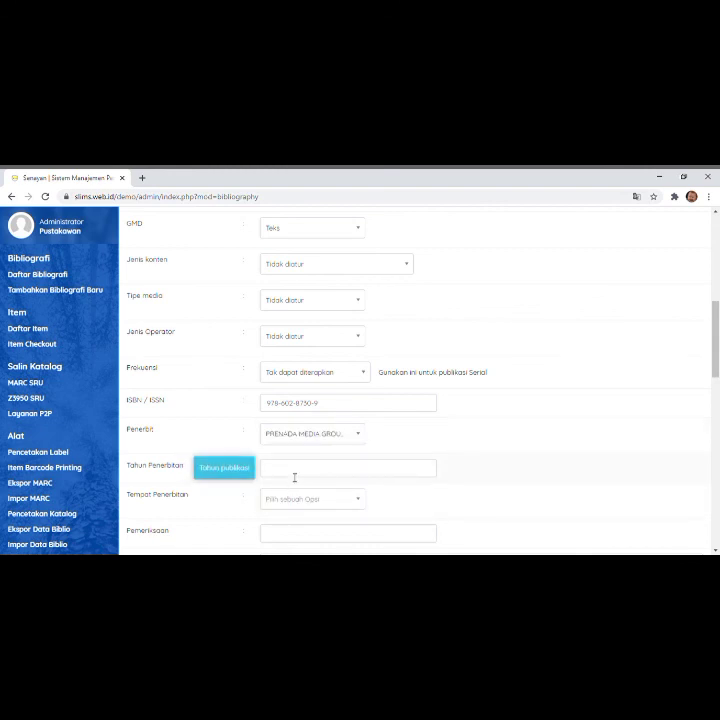
# Set the book's publication year to 2010 and choose "jakarta" as the place of publication.
pyautogui.click(294, 478)
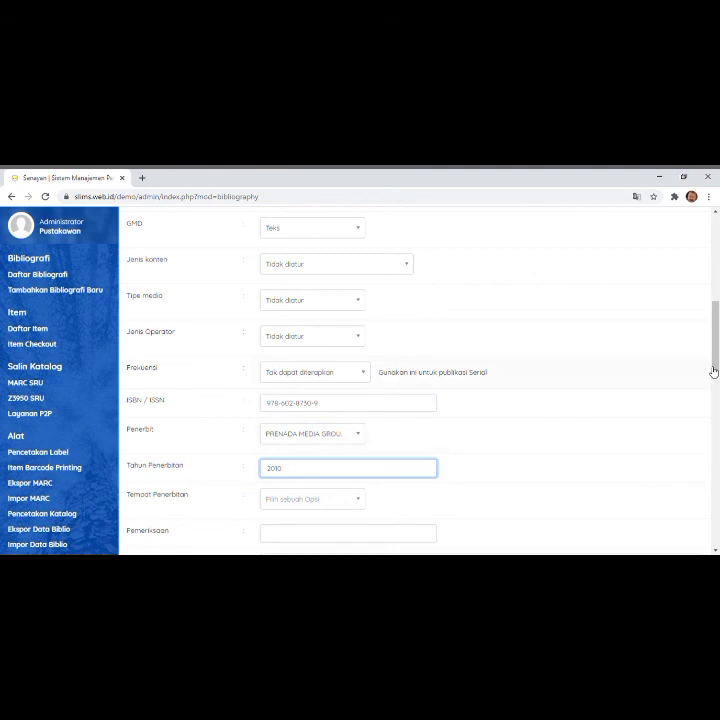
pyautogui.moveTo(716, 370); pyautogui.dragTo(716, 410)
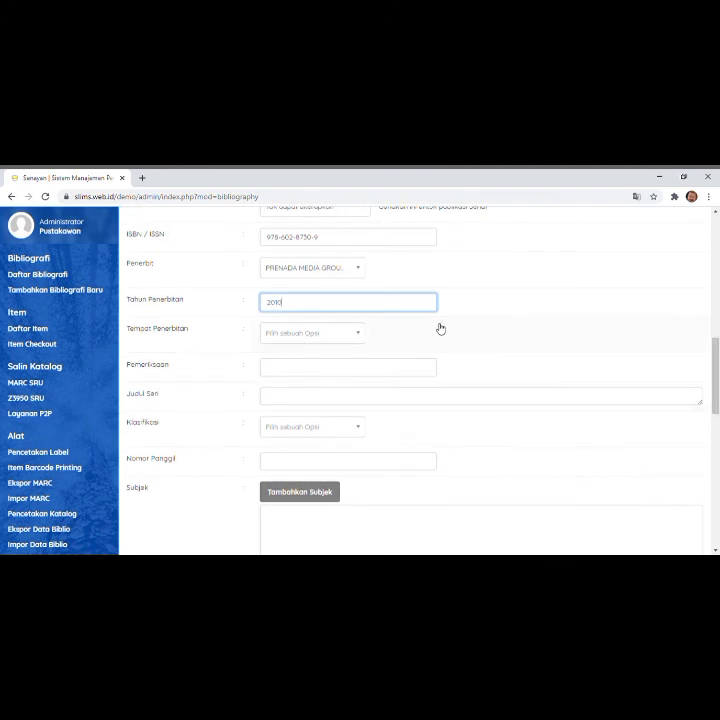
pyautogui.click(328, 334)
pyautogui.write('JAKARTA')
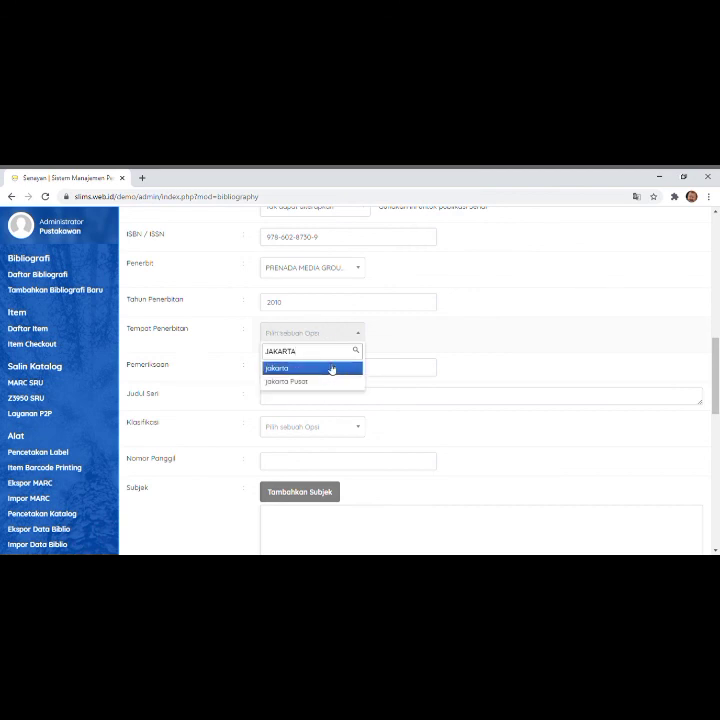
pyautogui.click(331, 369)
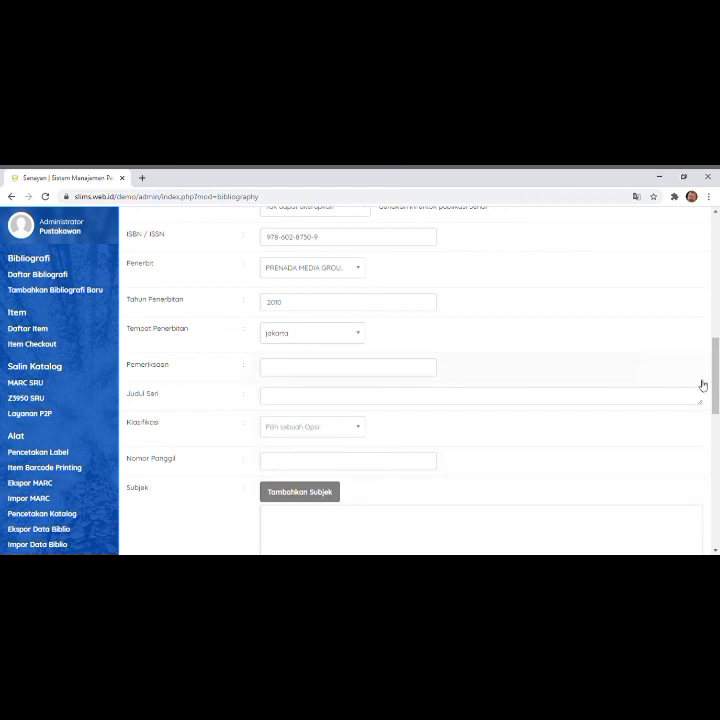
# Attach the image file WIN_20201128_16_15_33_Pro.jpg as the book's cover.
pyautogui.moveTo(714, 386); pyautogui.dragTo(716, 458)
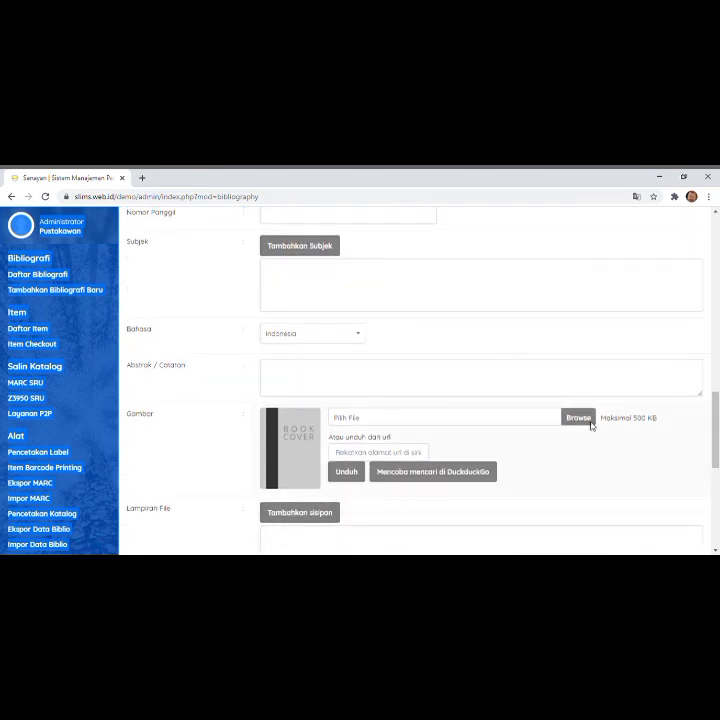
pyautogui.press('Tab')
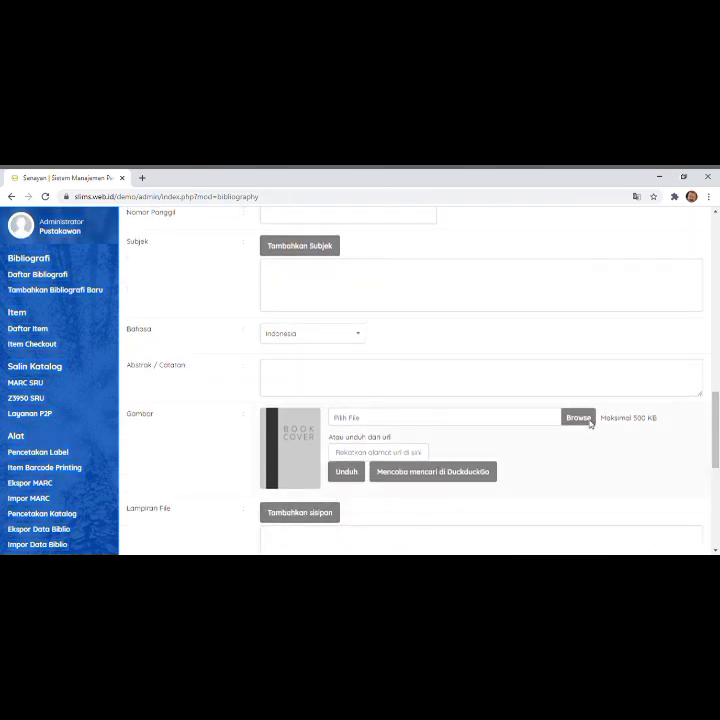
pyautogui.click(589, 421)
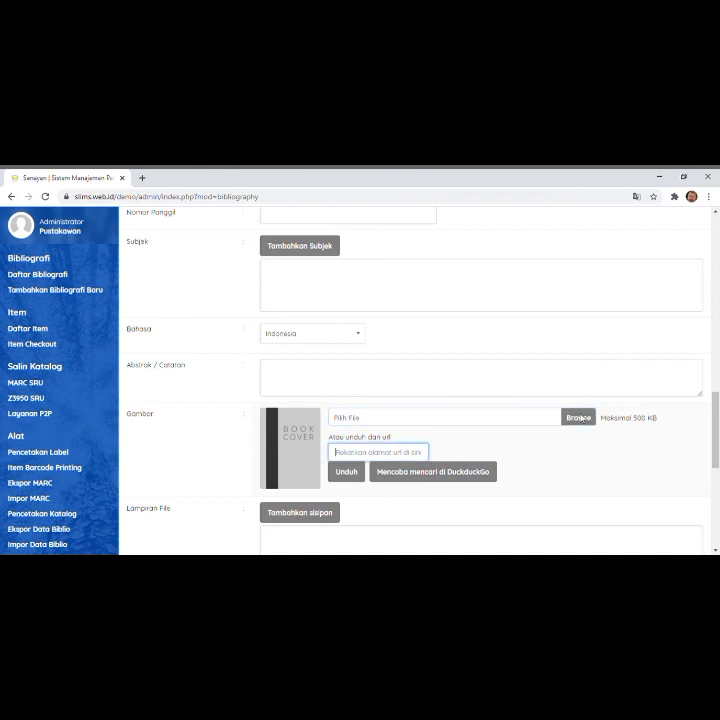
pyautogui.click(581, 419)
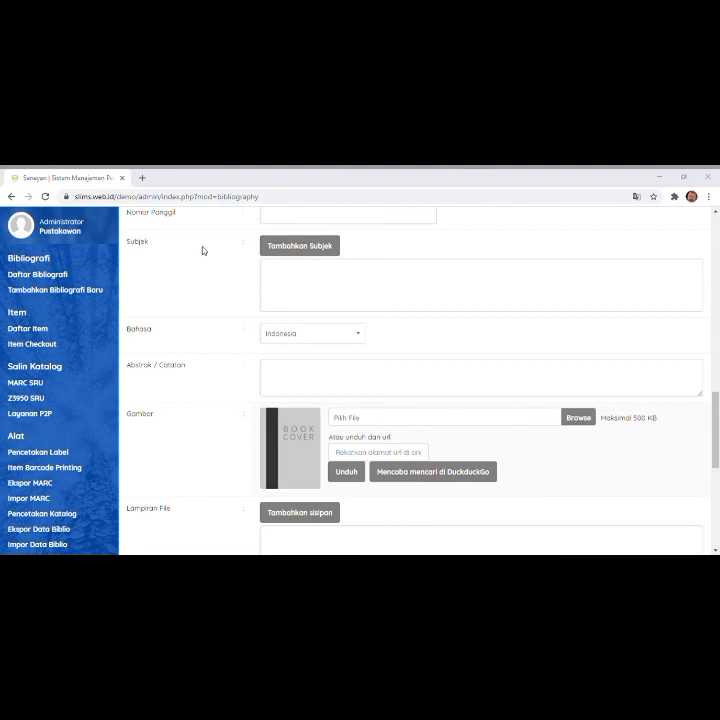
pyautogui.doubleClick(272, 407)
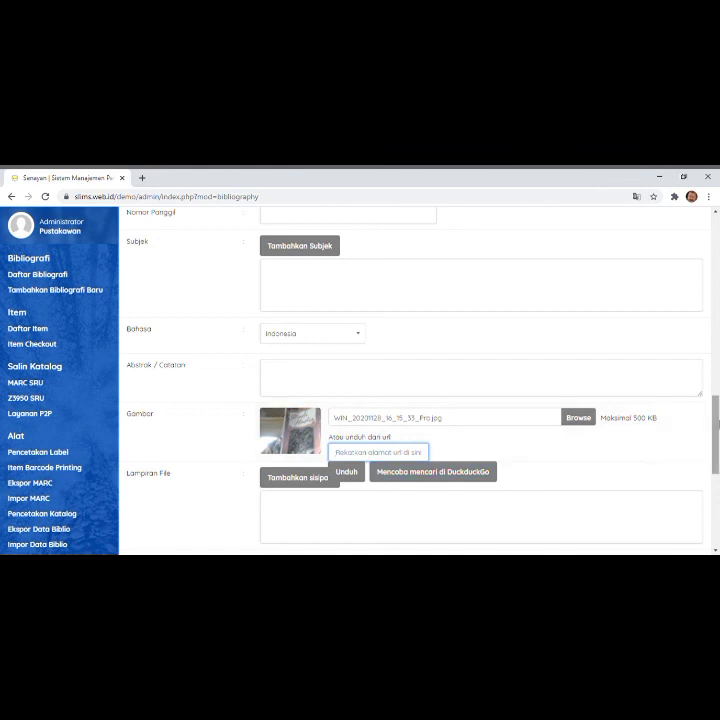
# Save the new bibliographic record and search the bibliography for "STUDI HADIS" in all fields.
pyautogui.scroll(-2, 716, 430)
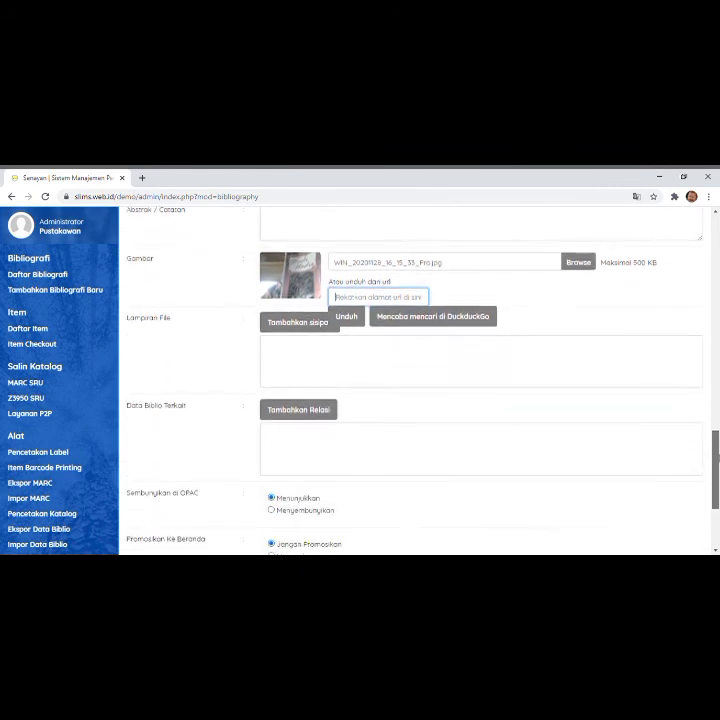
pyautogui.scroll(-1, 716, 430)
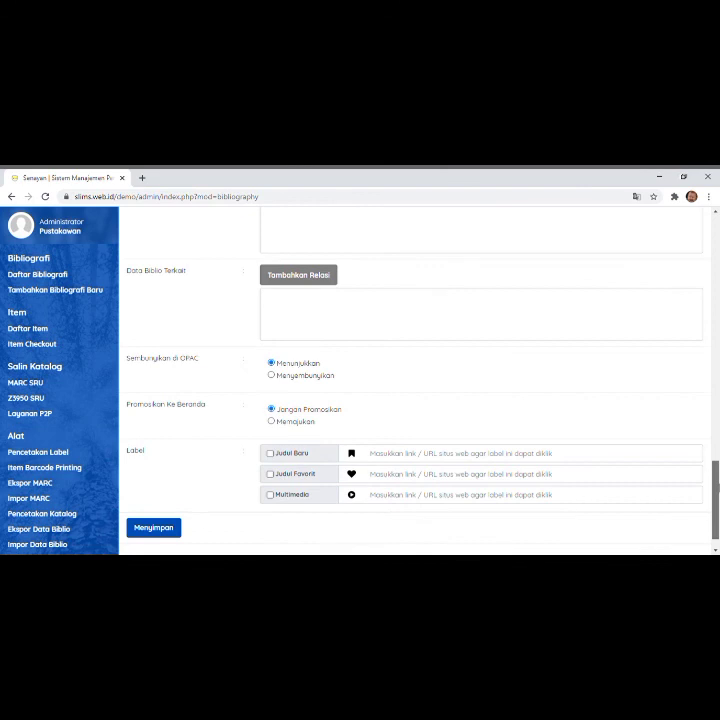
pyautogui.click(155, 528)
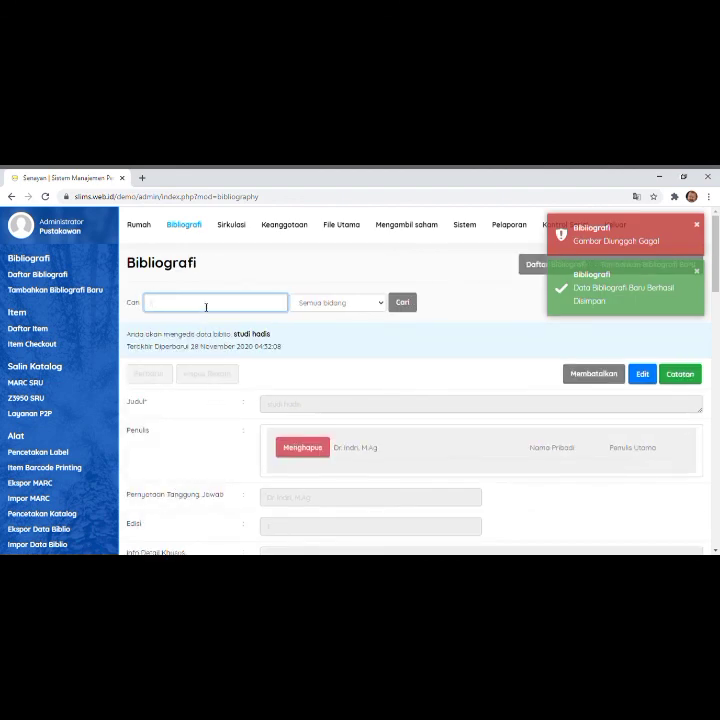
pyautogui.write('STUDI HADIS')
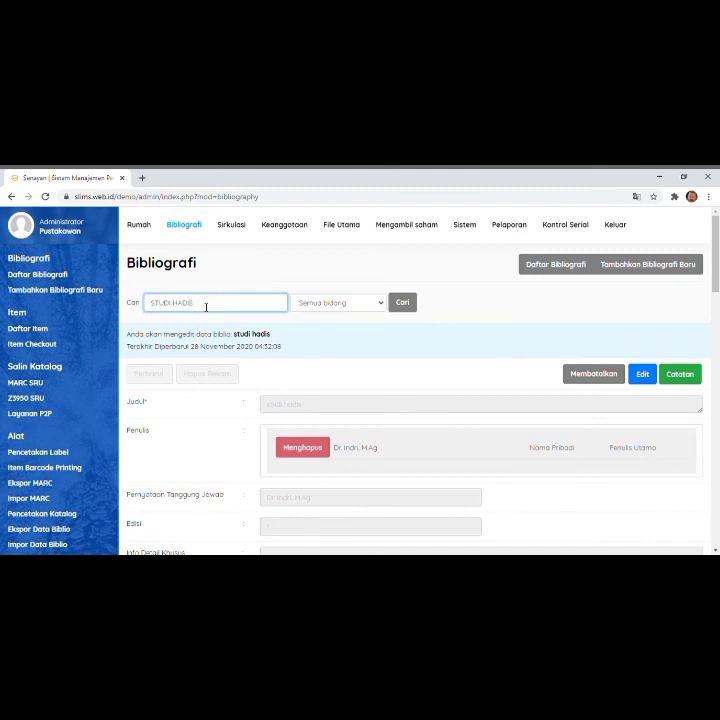
pyautogui.press('Return')
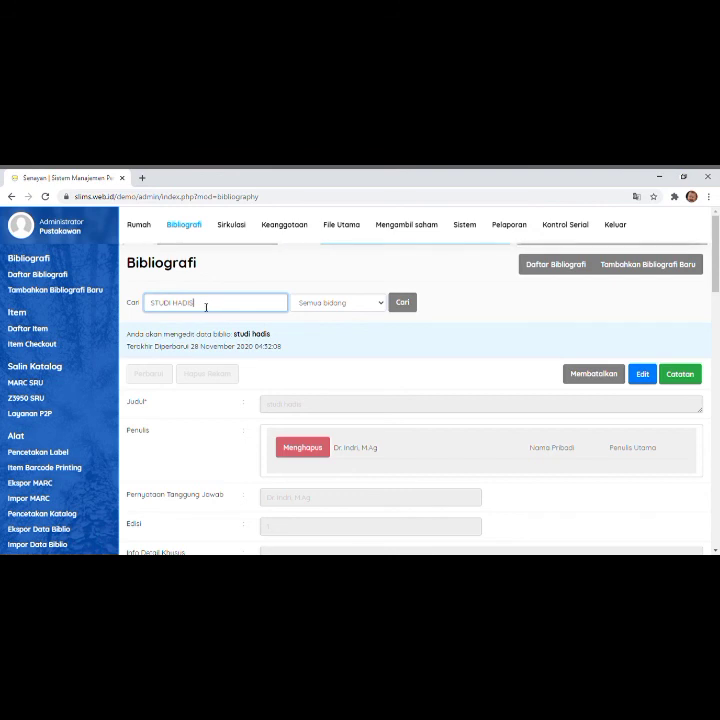